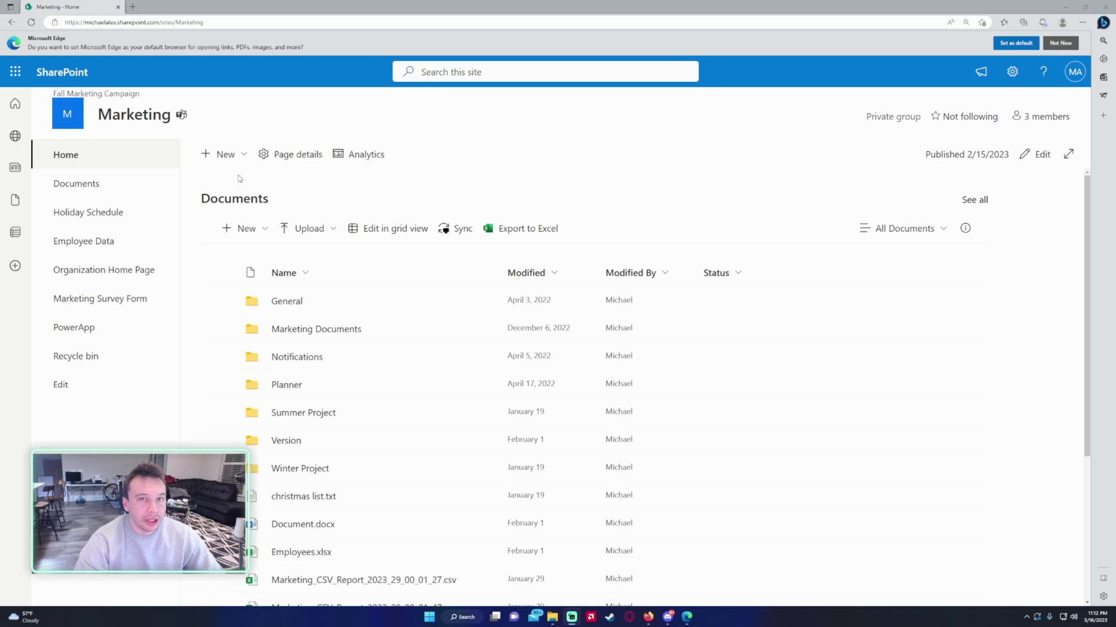
Open the Create a list dialog from New > List on the Marketing site.
left_click(224, 155)
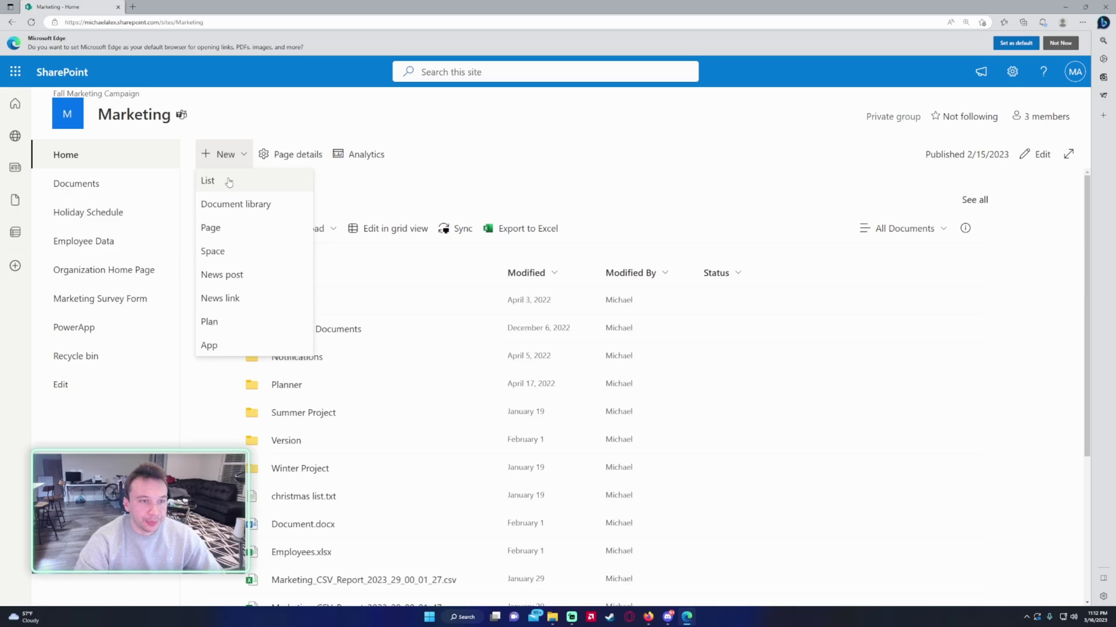
left_click(229, 182)
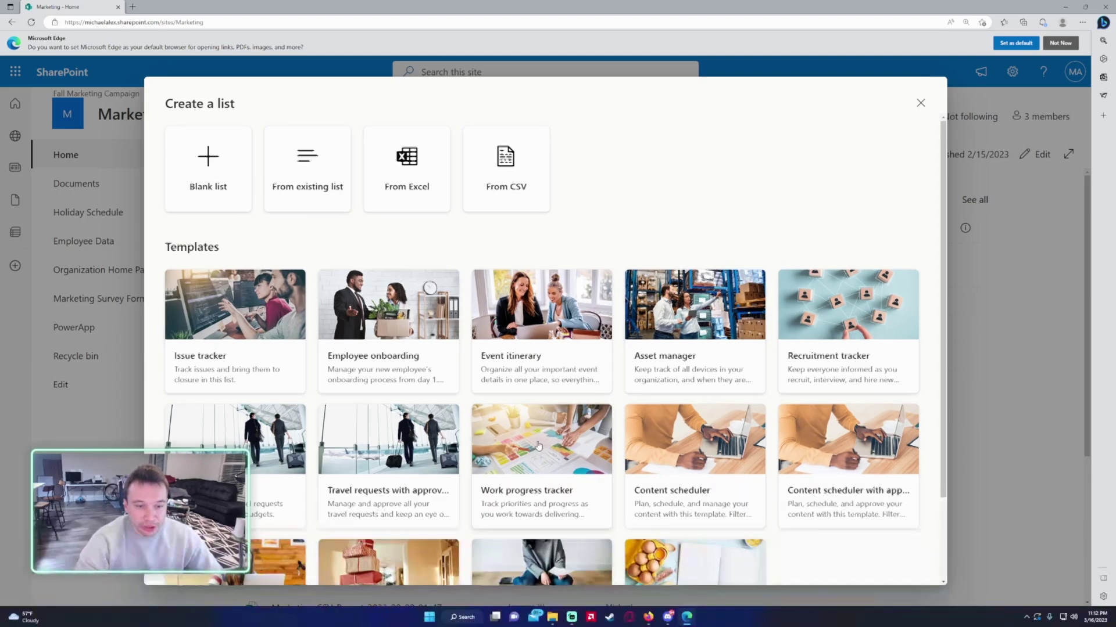
scroll(558, 459, "down", 1)
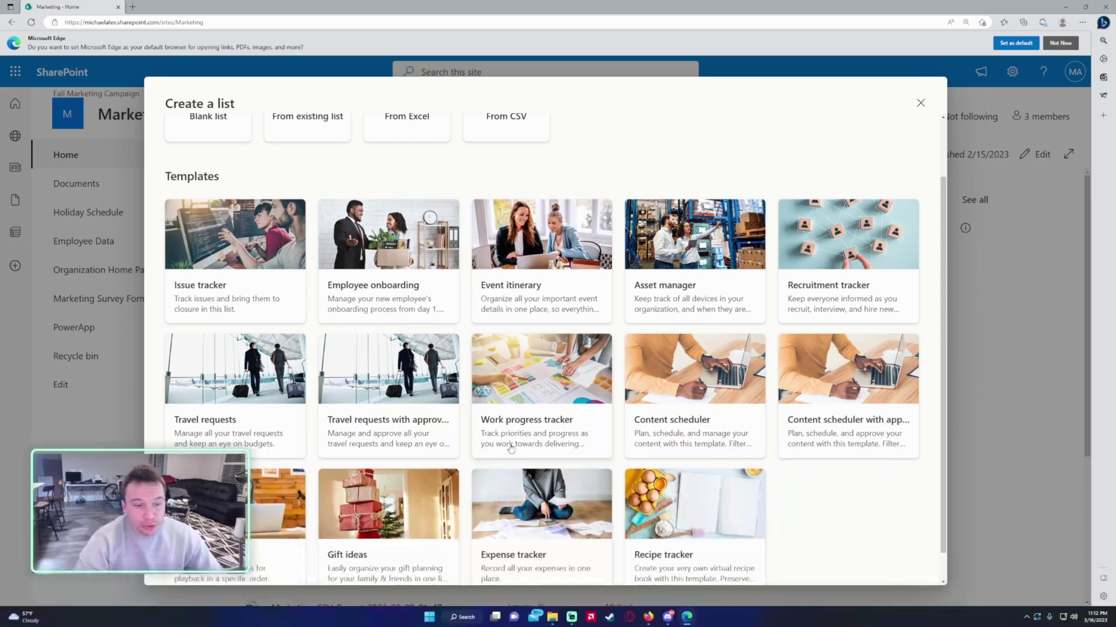
scroll(491, 446, "up", 1)
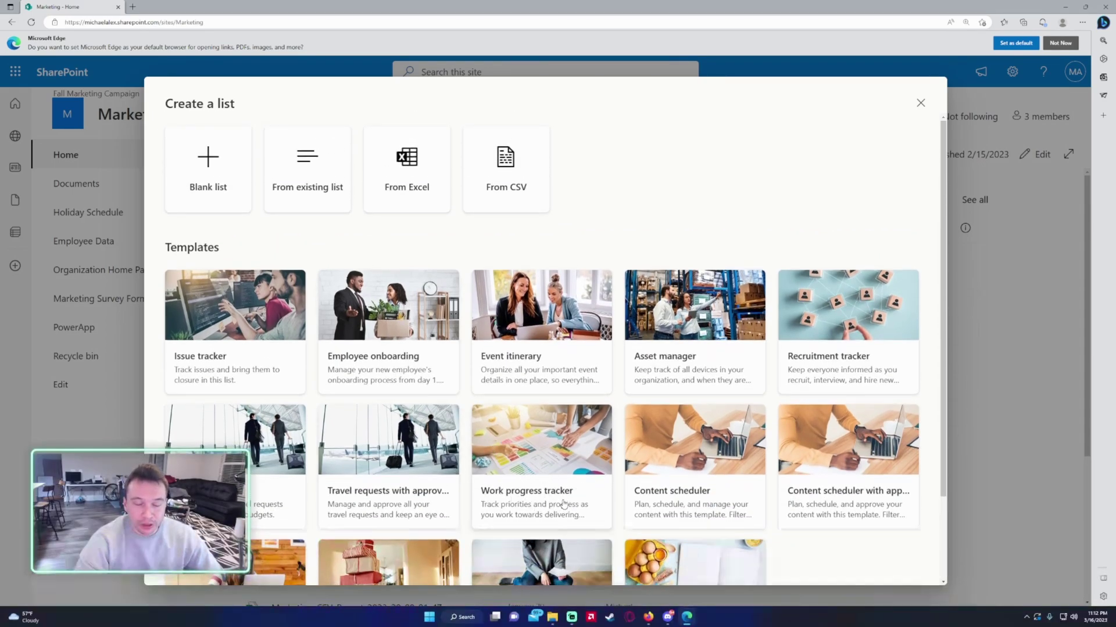
Create a blank list named 'Marketing Projects'.
left_click(186, 208)
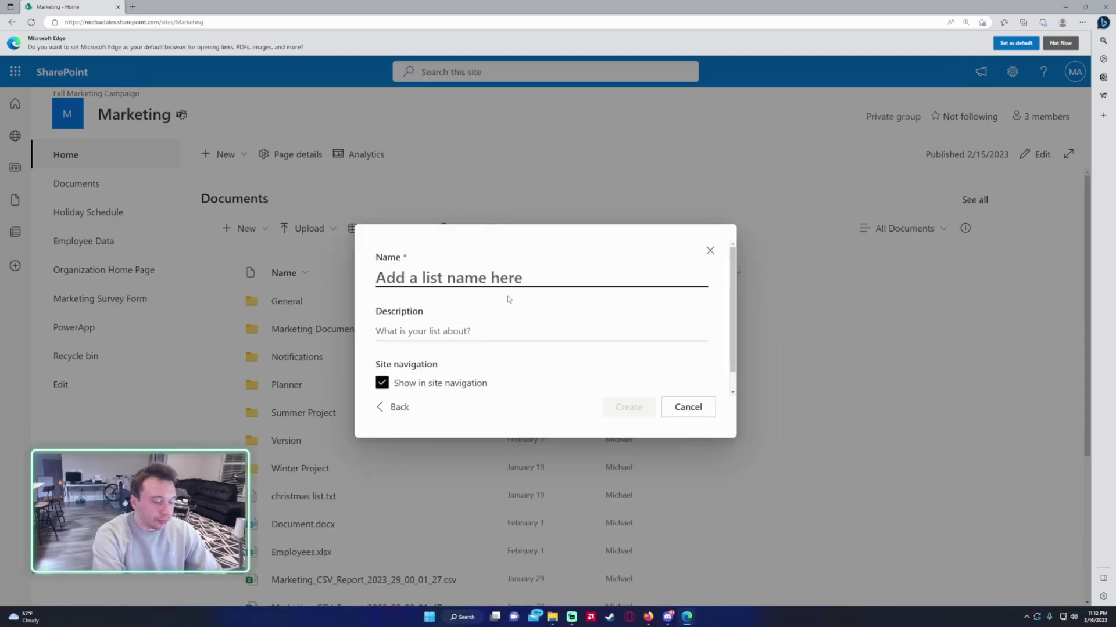
type("M")
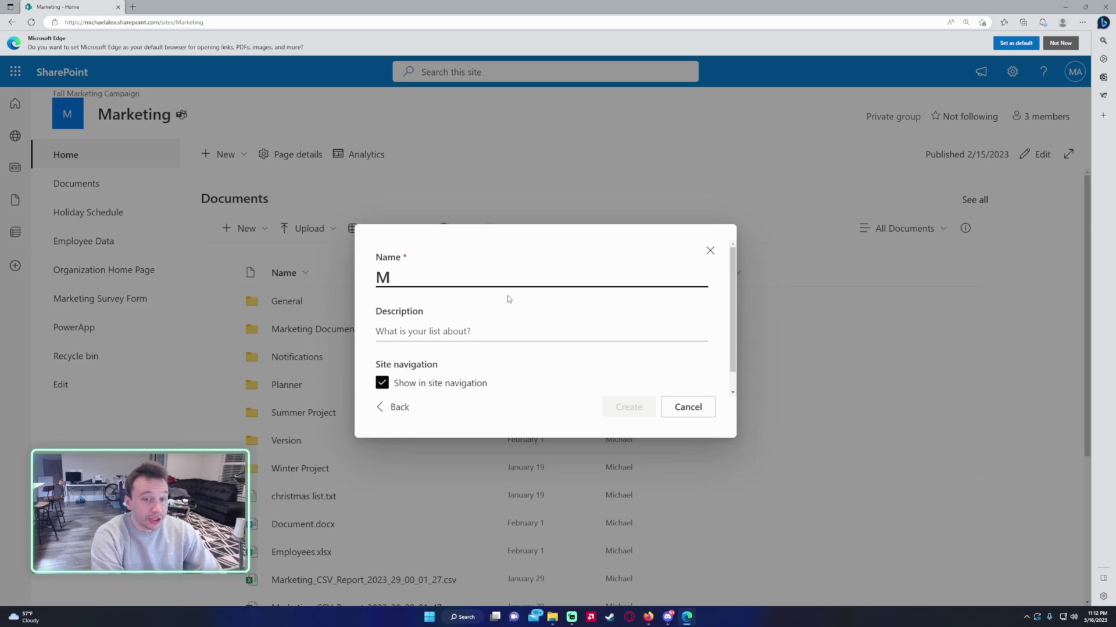
type("arketing Pro")
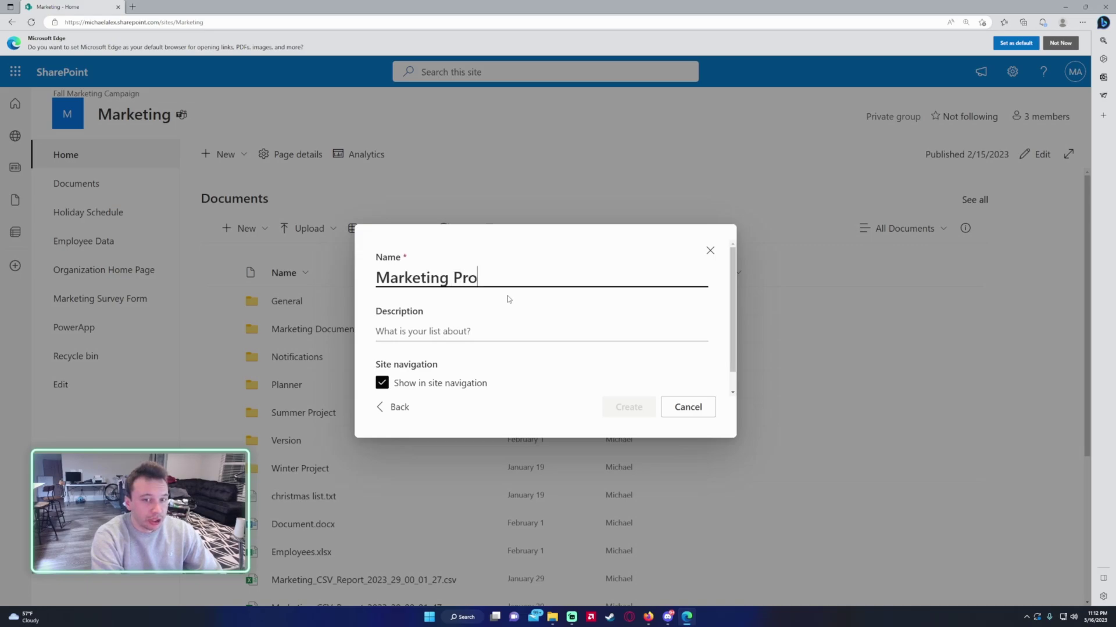
type("jects")
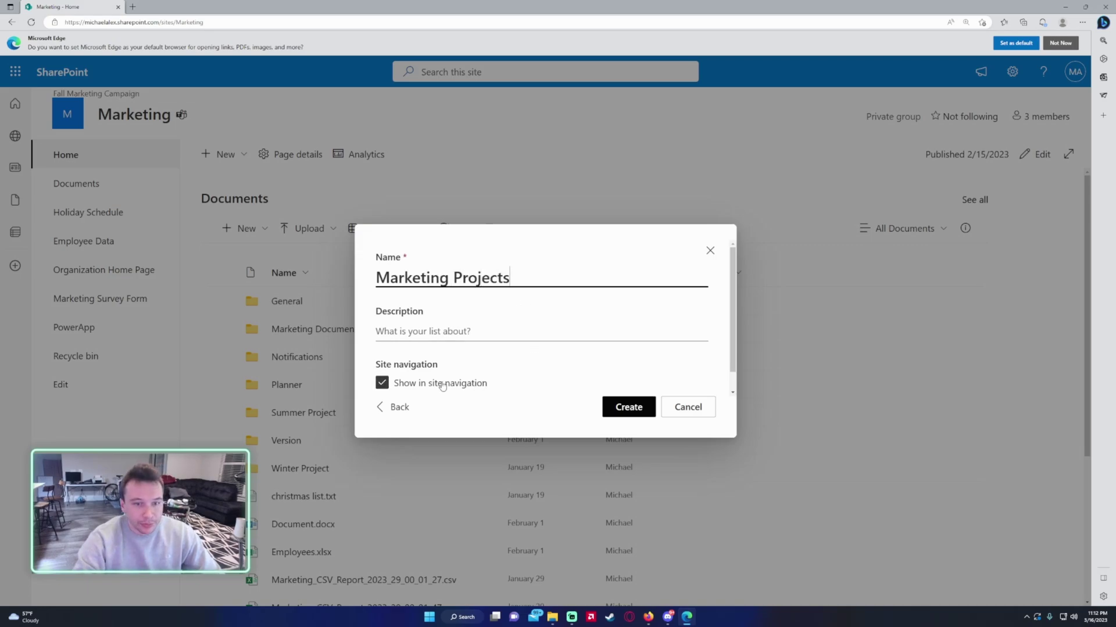
left_click(642, 411)
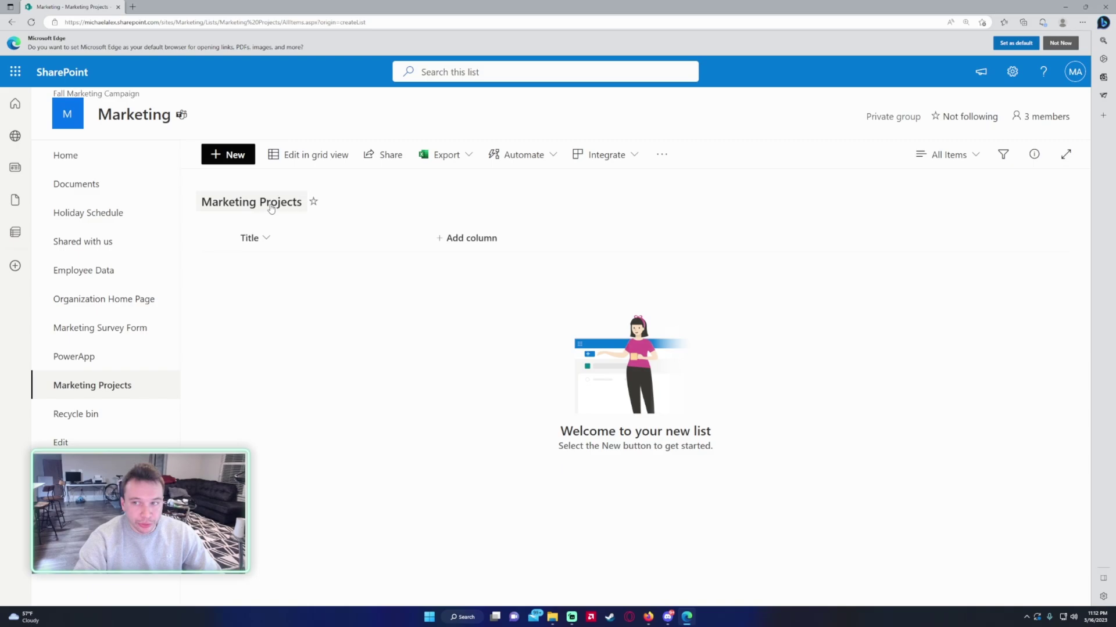
Rename the Title column to 'Projects'.
left_click(279, 242)
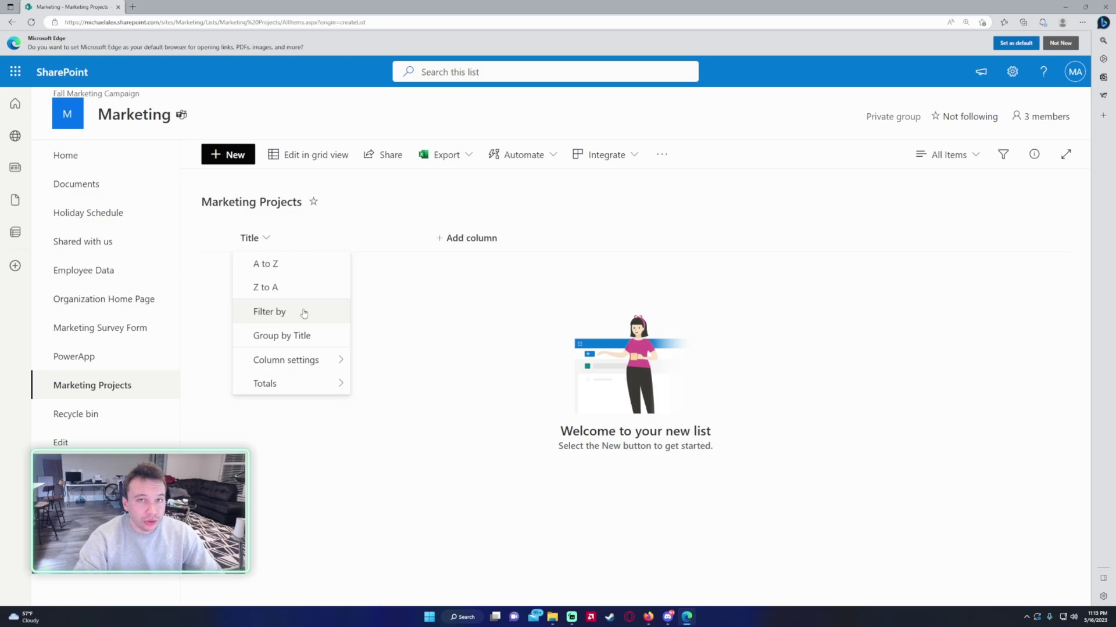
mouse_move(326, 361)
left_click(370, 361)
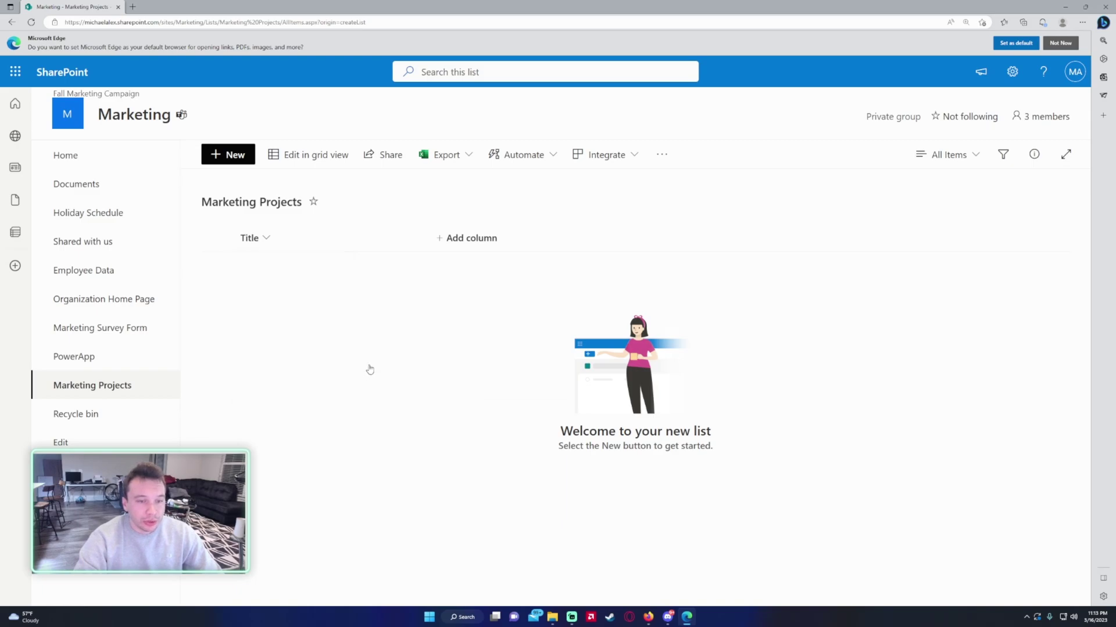
type("Projects")
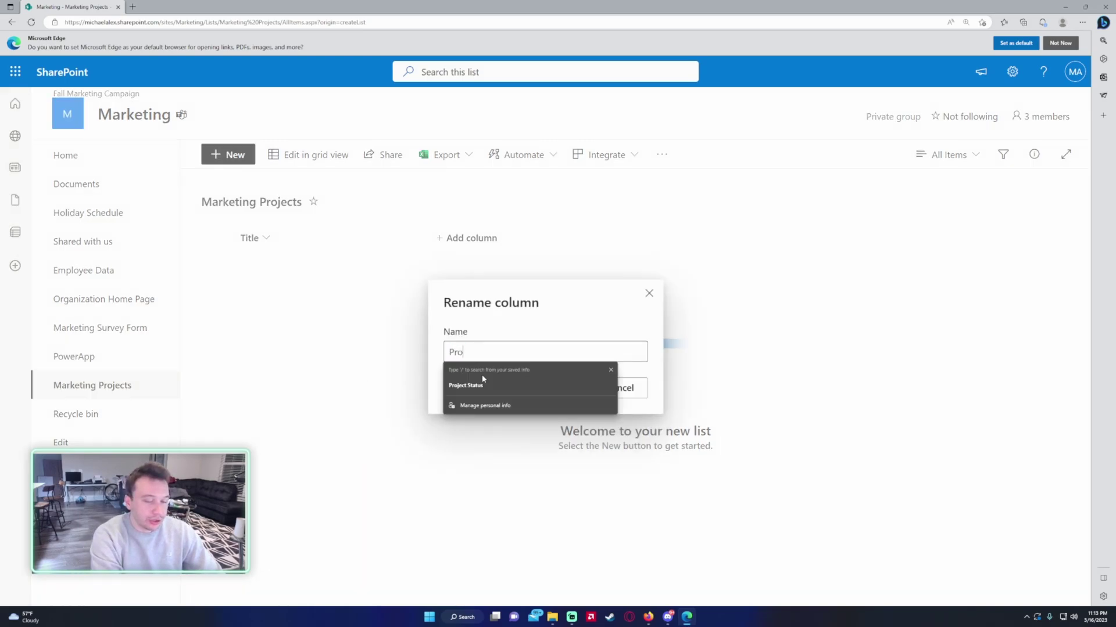
key("Return")
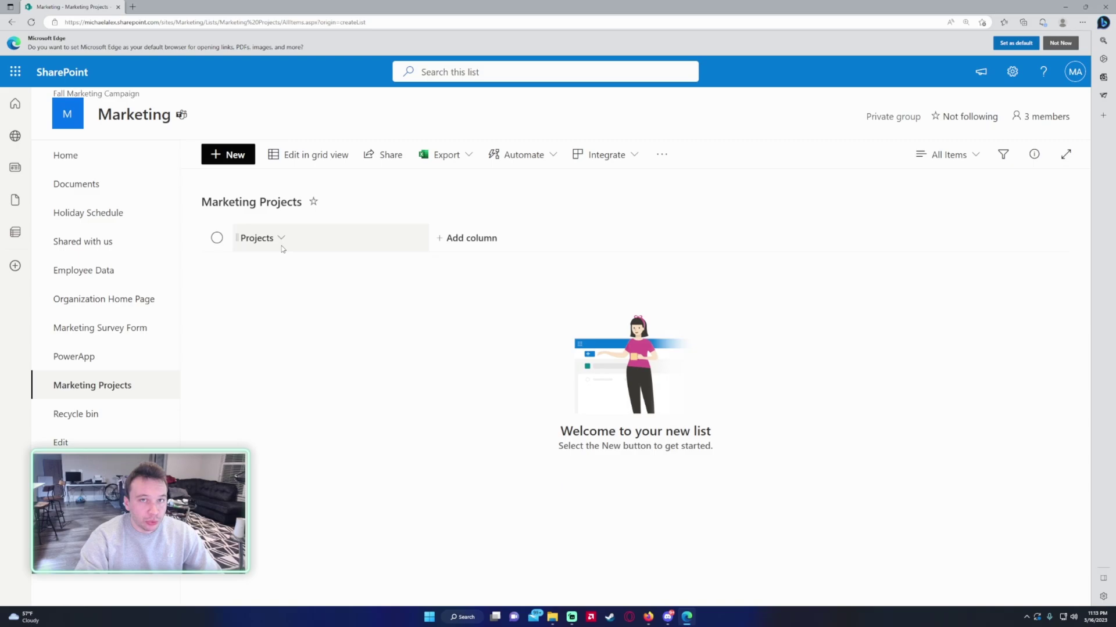
Correct the column name from 'Projects' to 'Project Name'.
left_click(300, 246)
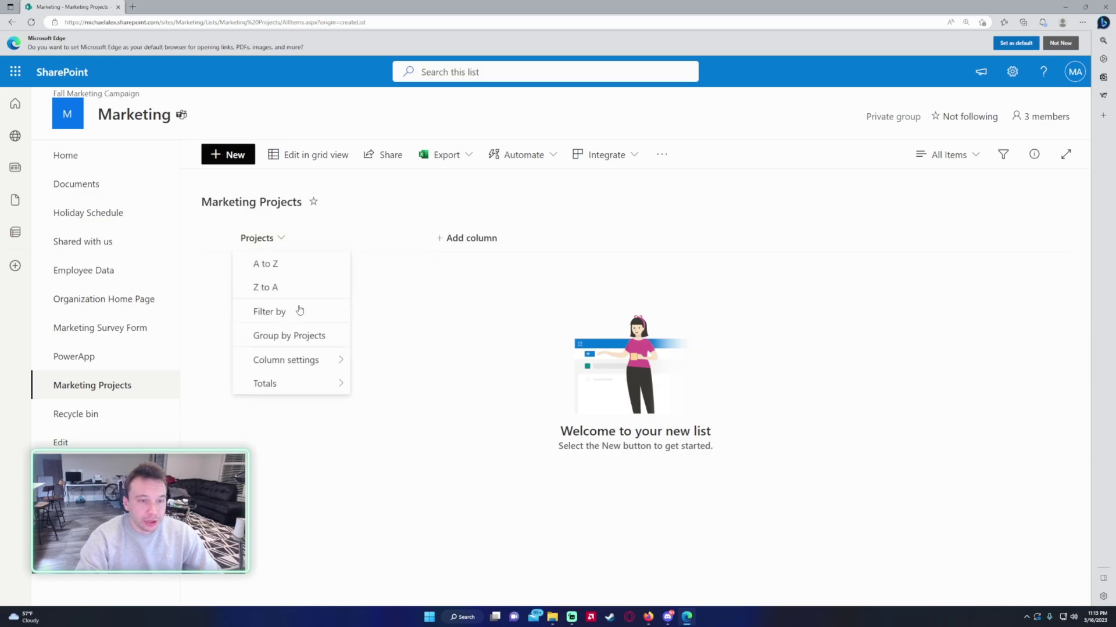
mouse_move(314, 360)
left_click(395, 360)
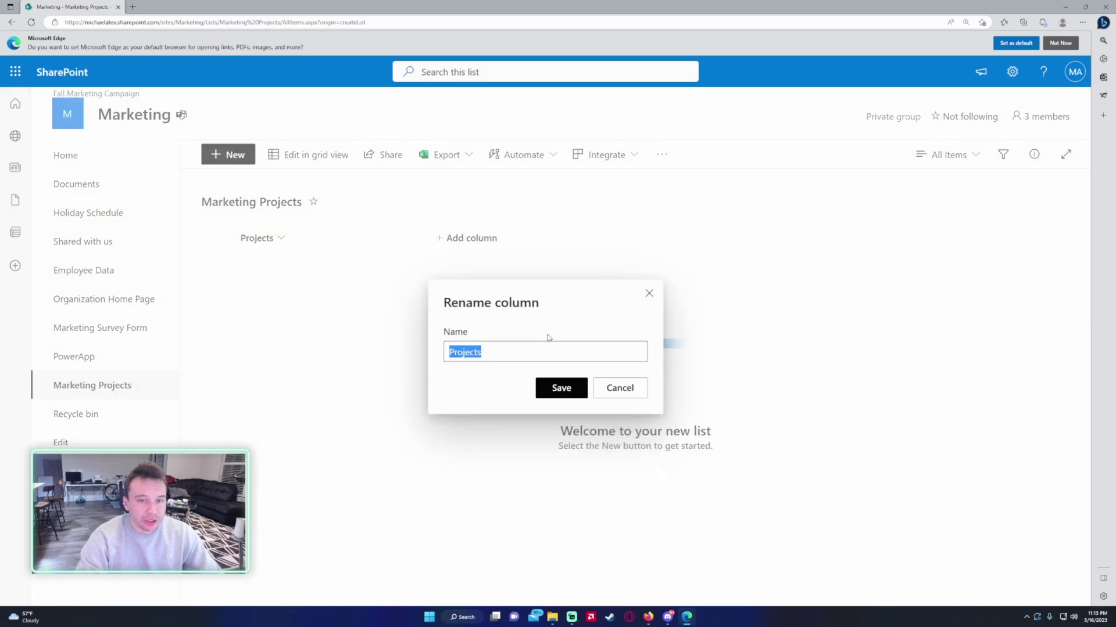
left_click(505, 354)
key("BackSpace")
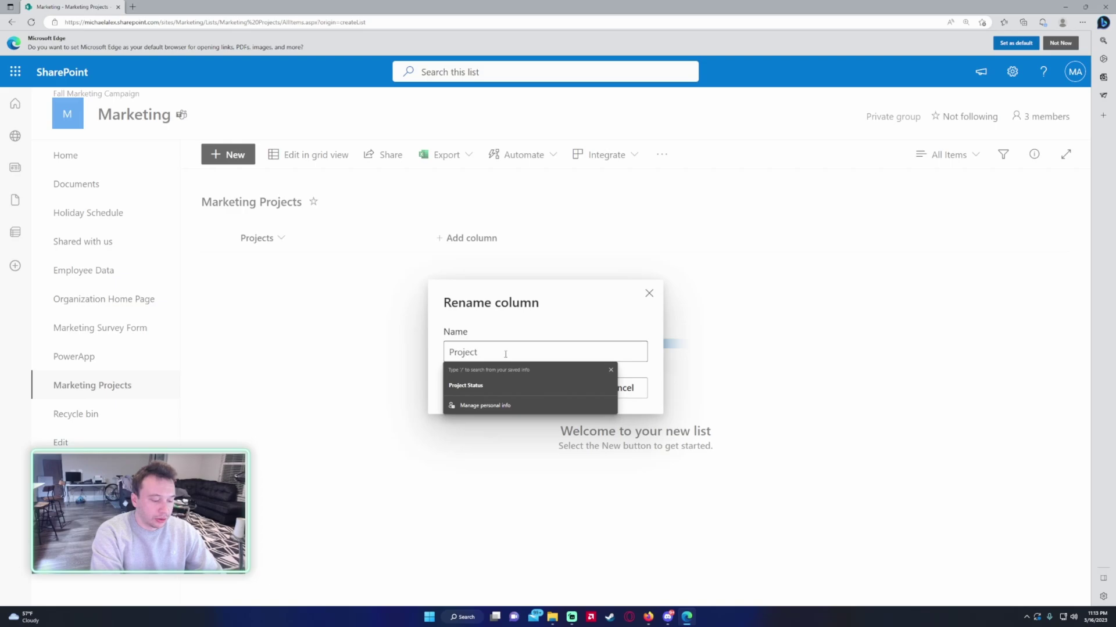
type("Name")
key("Return")
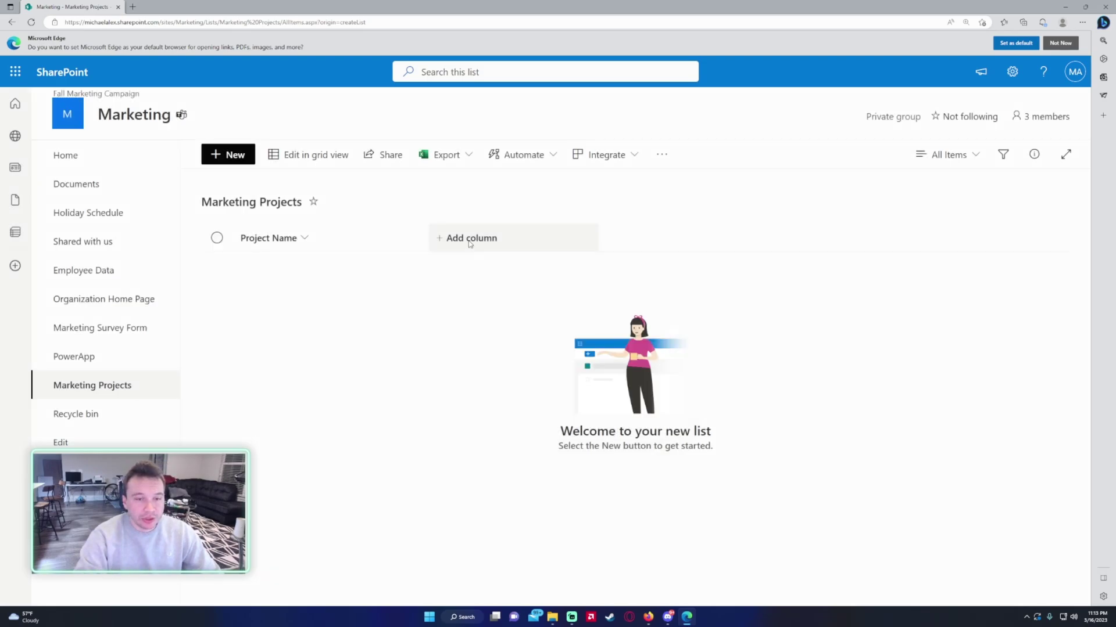
Start a new choice column named 'Status' with description 'Project Status'.
left_click(470, 239)
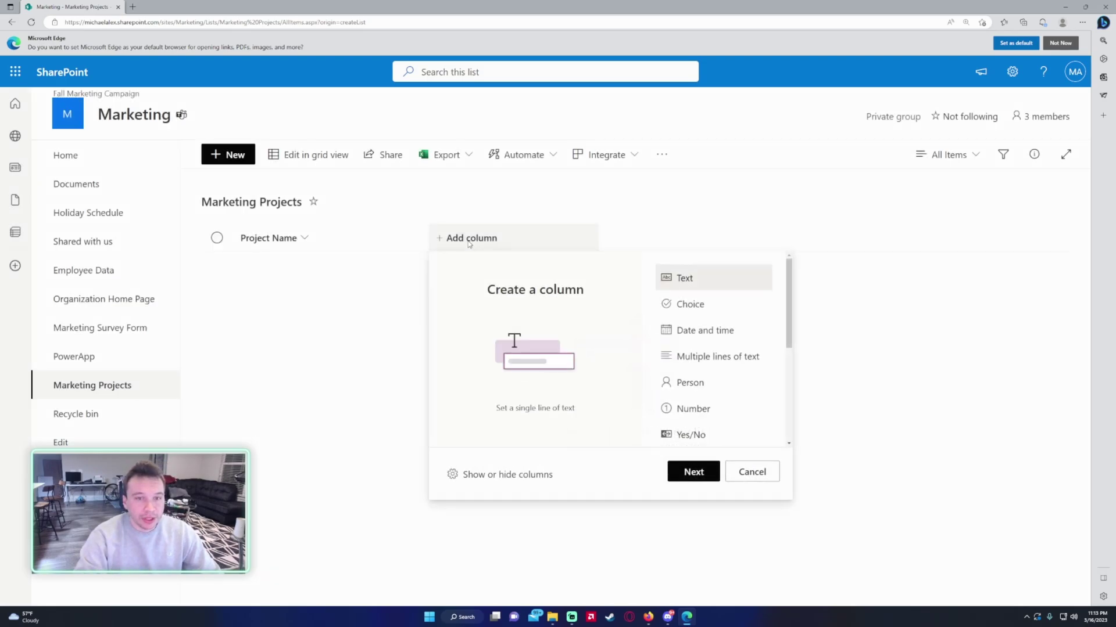
left_click(690, 308)
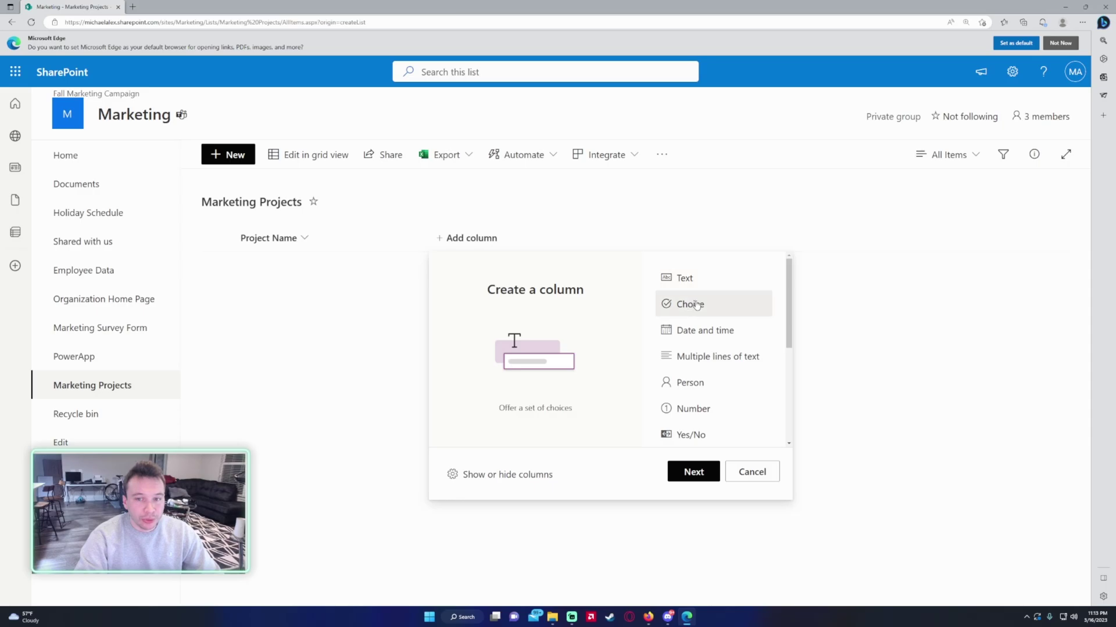
left_click(694, 476)
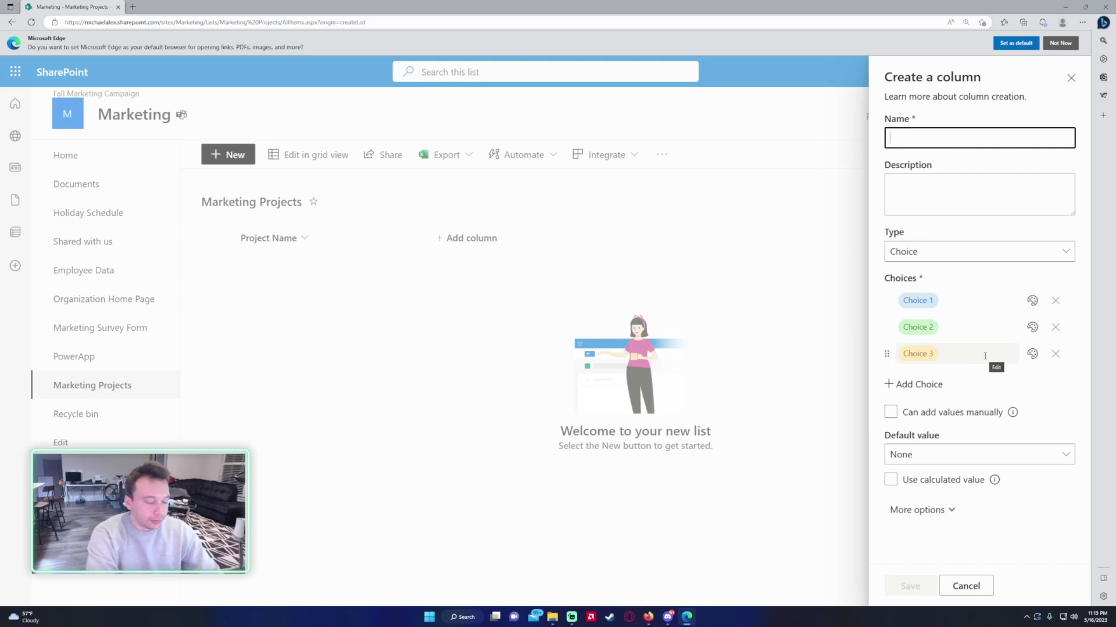
type("Status")
key("Tab")
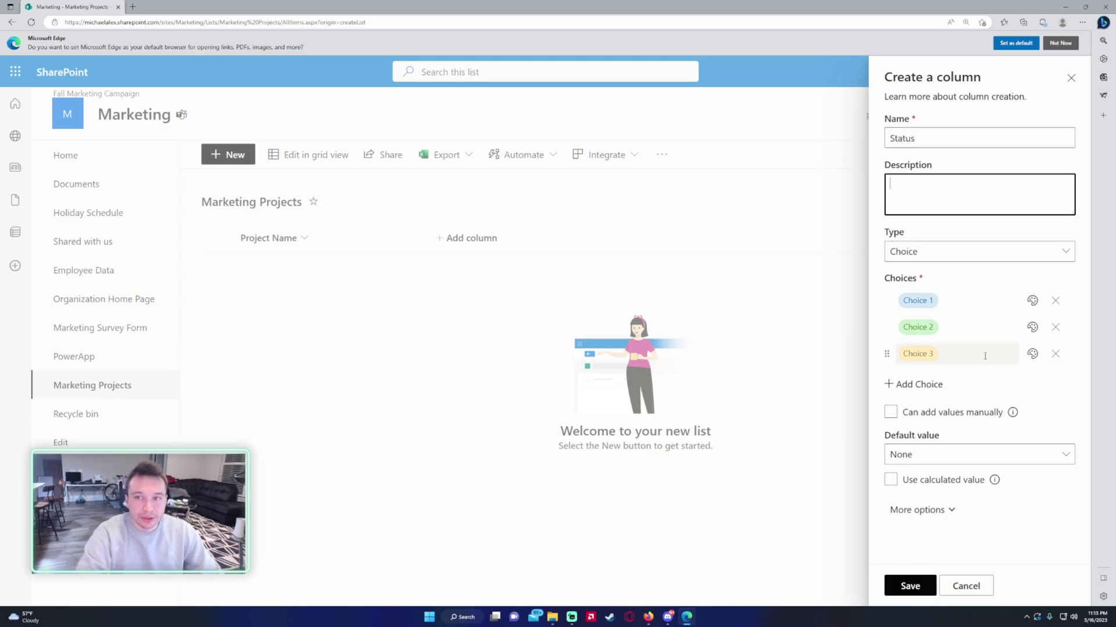
type("Proje")
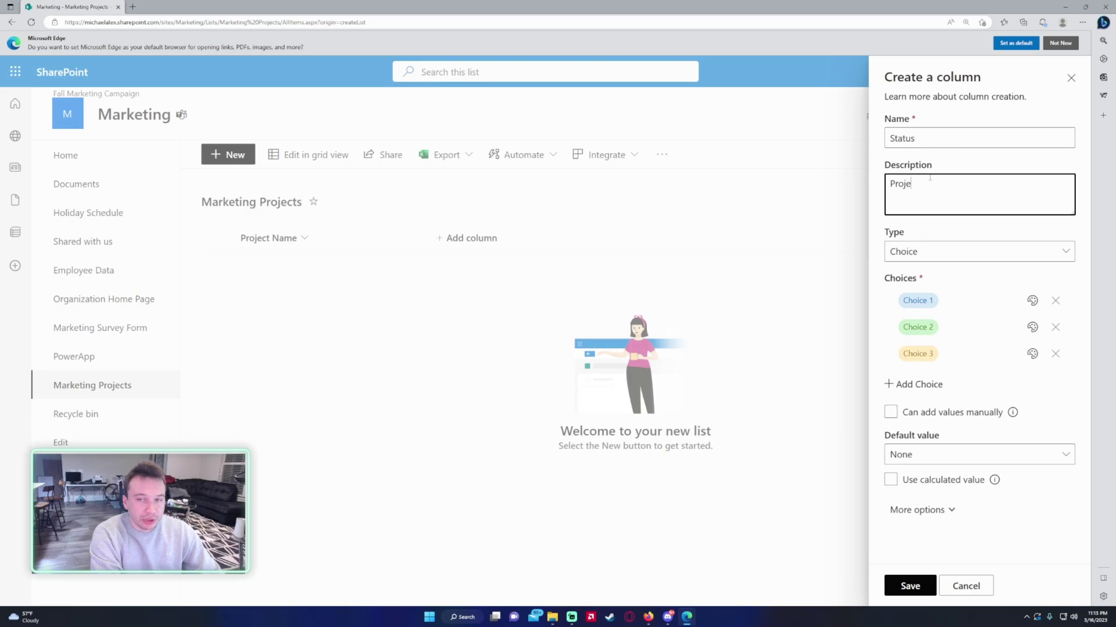
type("ct Status")
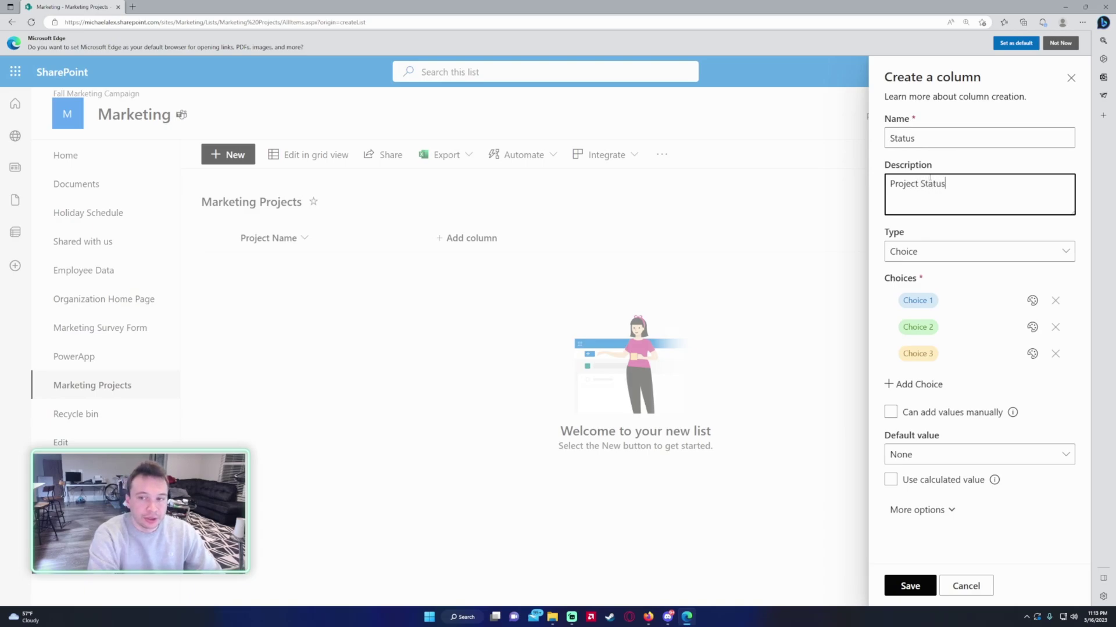
Enter the first two choices, Not Started and In Progress.
left_click(950, 304)
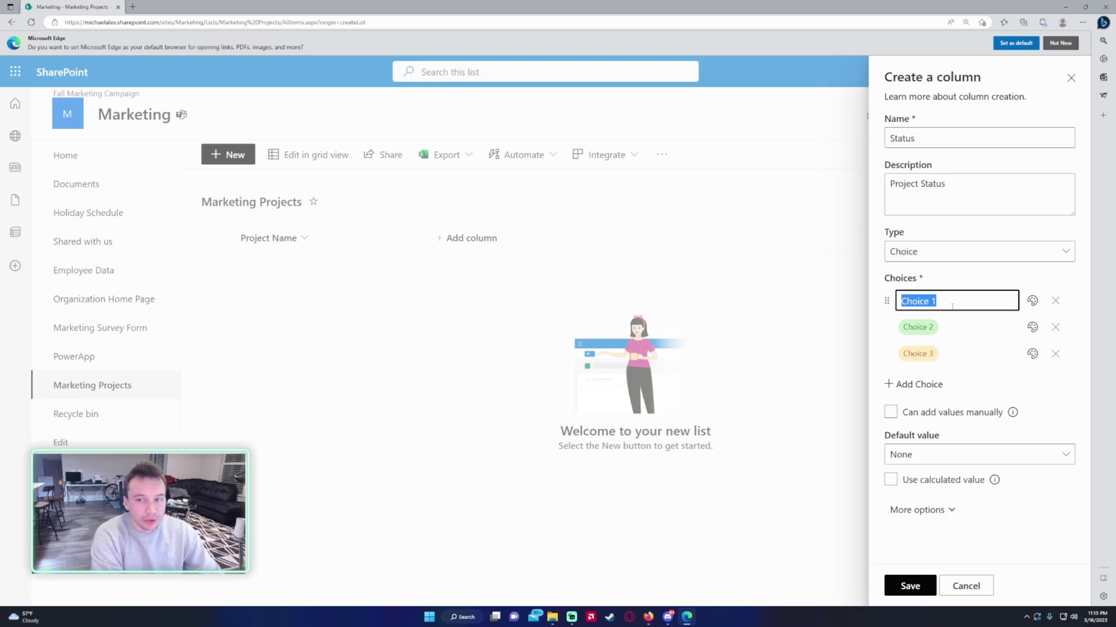
type("Not")
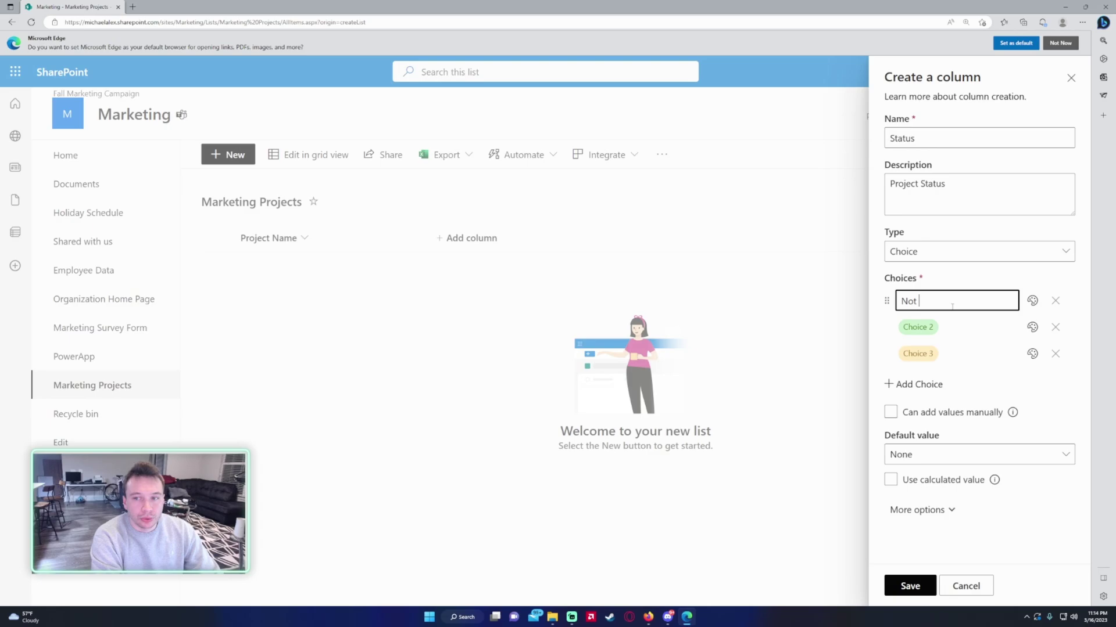
key("ctrl+z")
type("Not Started")
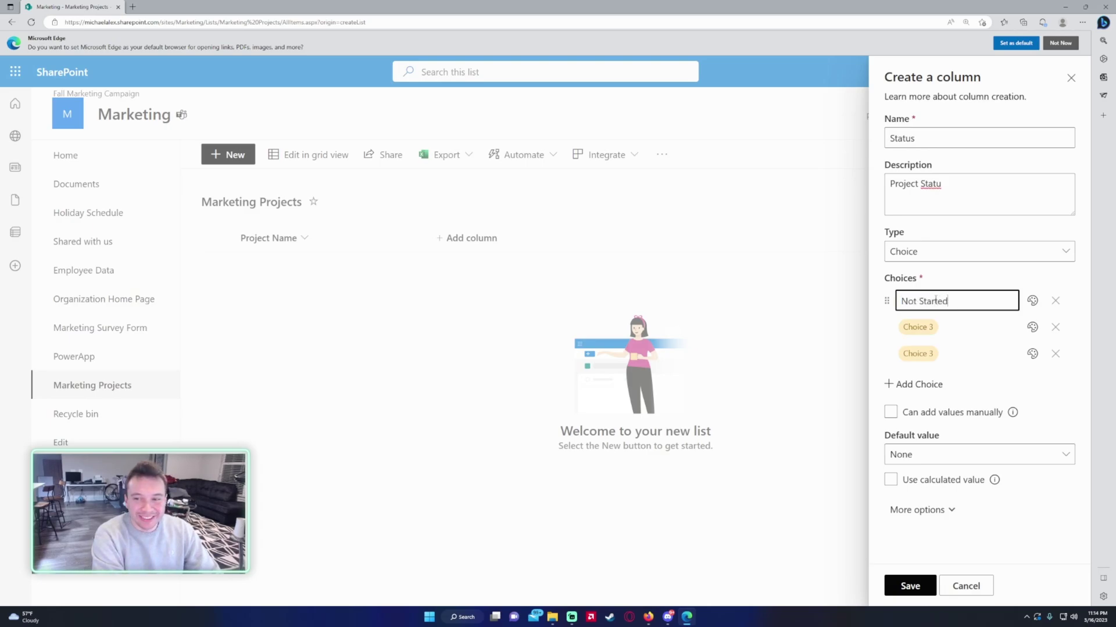
key("Return")
type("In p")
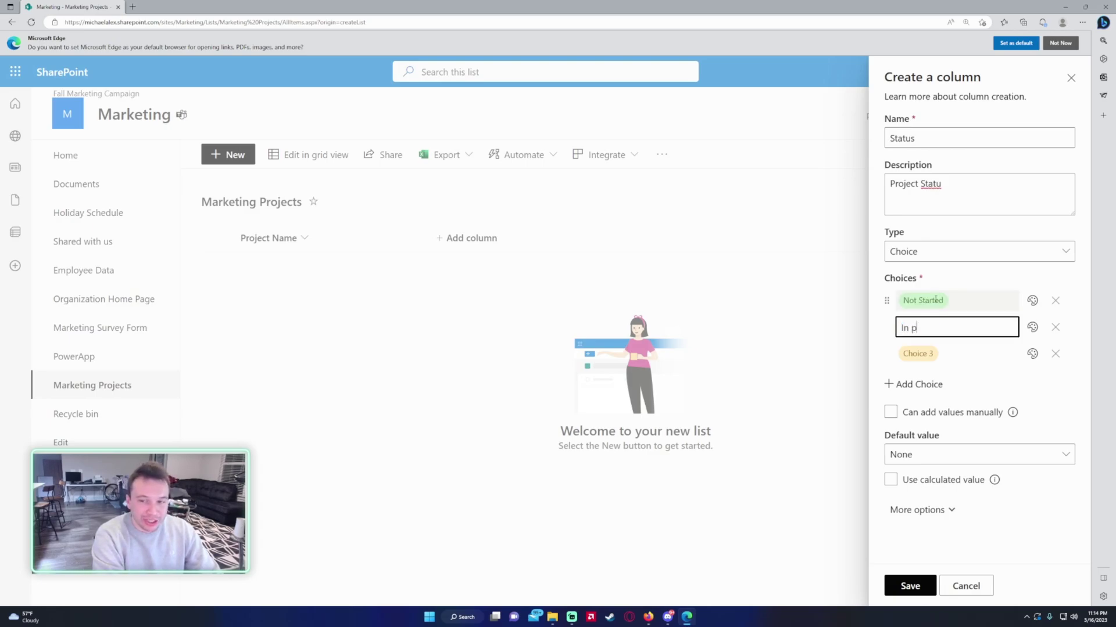
key("BackSpace")
type("Progress")
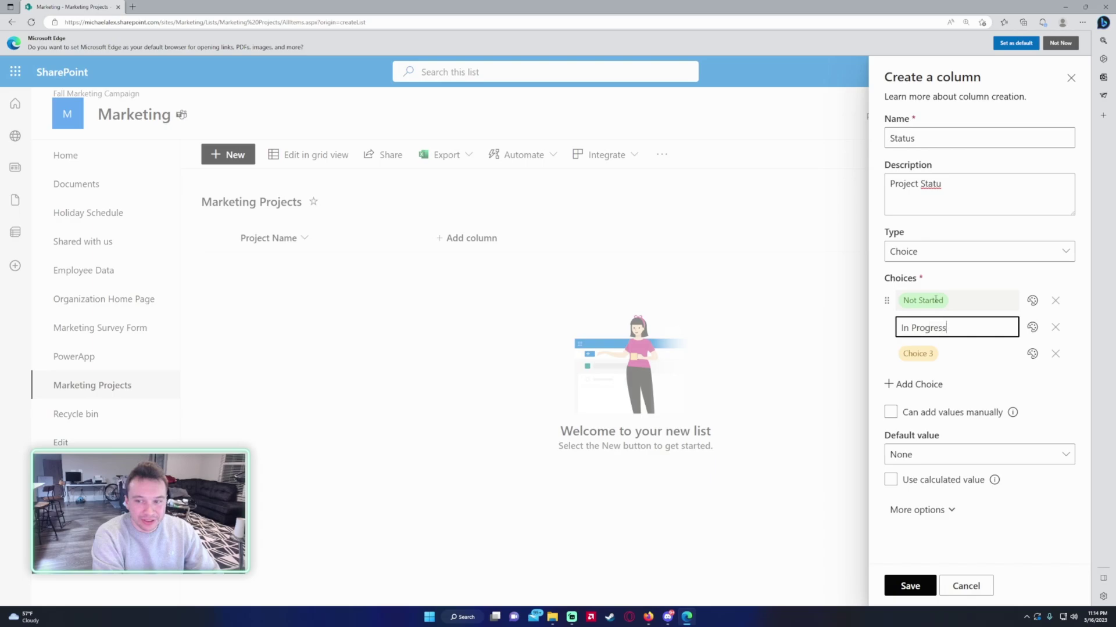
key("Return")
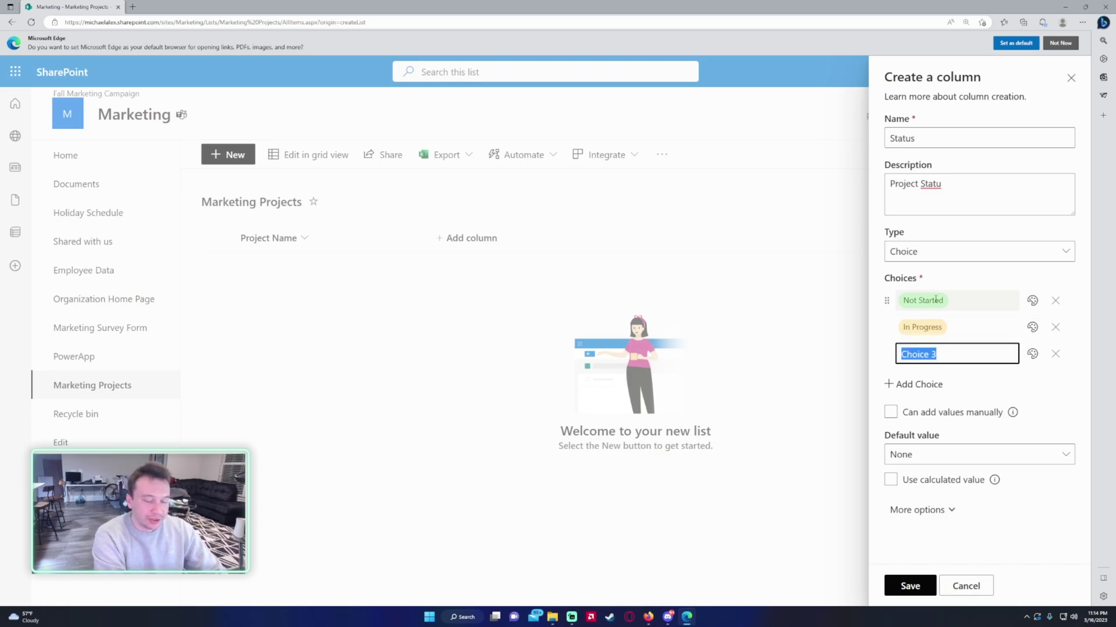
Add the remaining choices On Hold, Completed and Rejected.
type("On H")
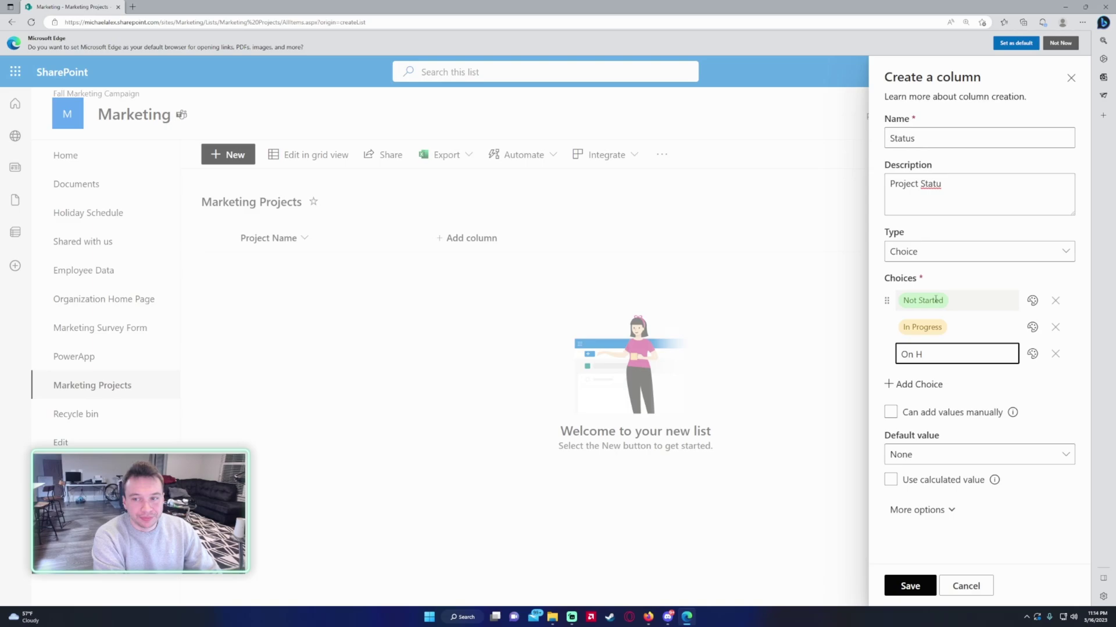
type("Old")
key("Return")
type("Completed")
key("Return")
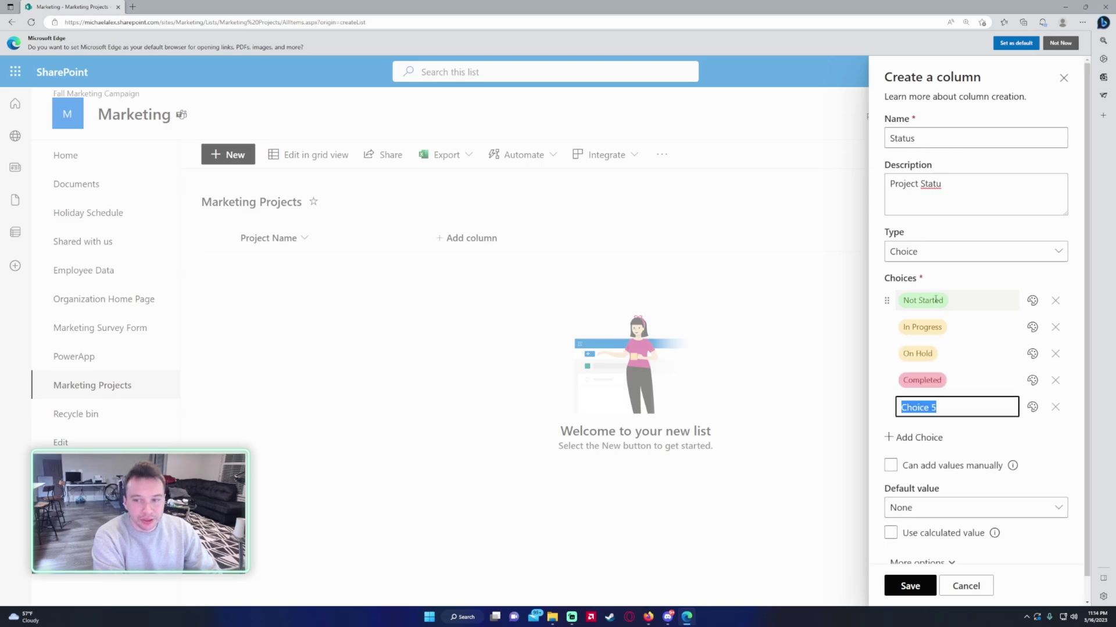
type("Rjec")
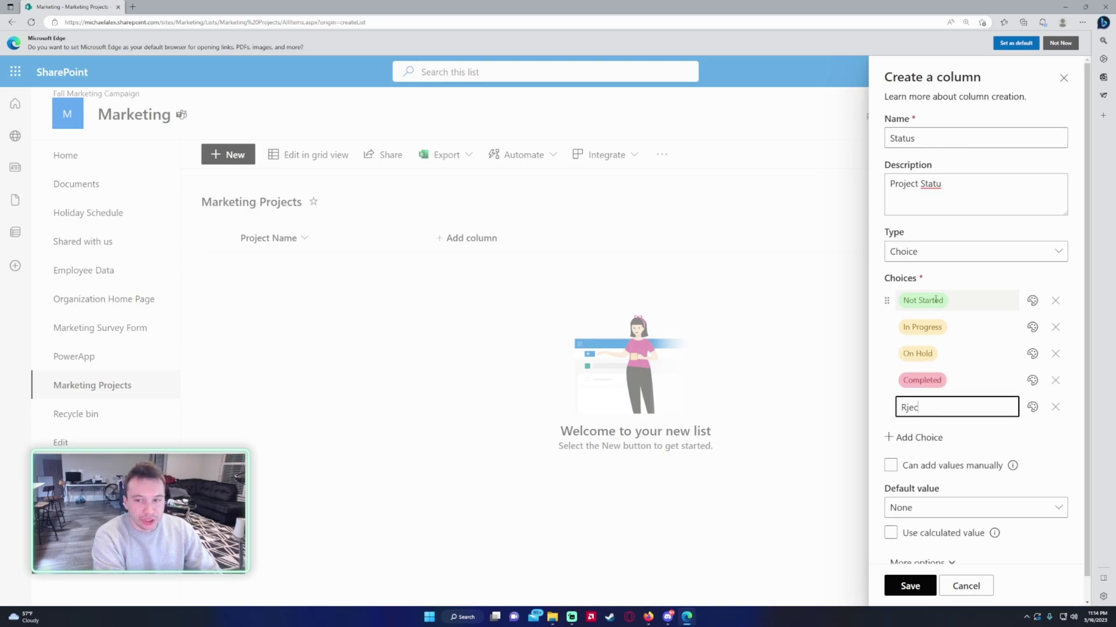
key("BackSpace")
key("BackSpace")
type("jected")
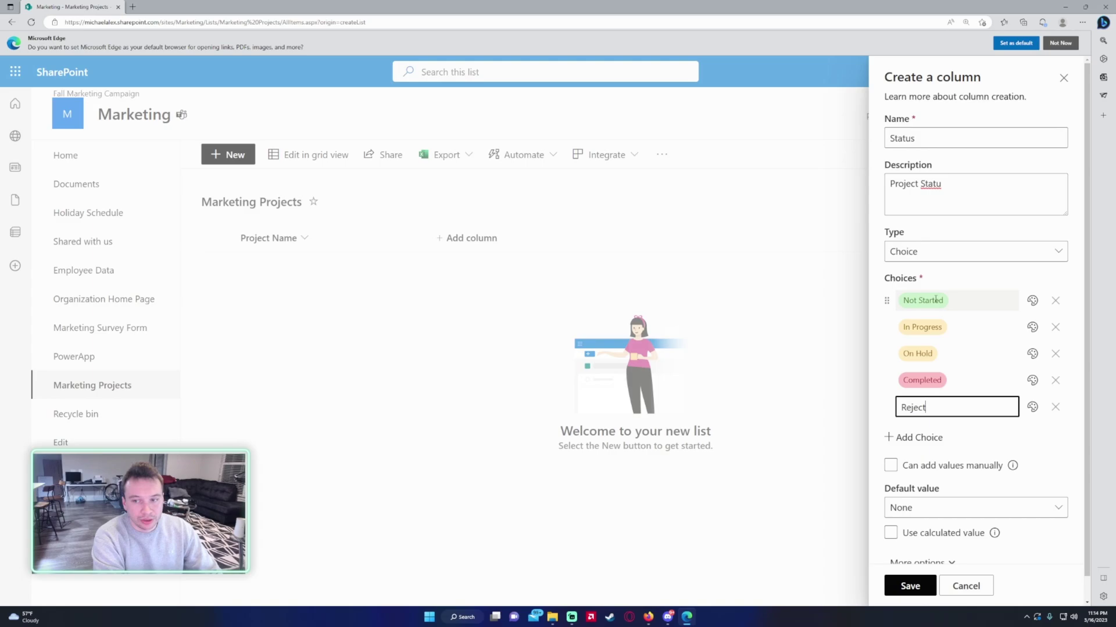
key("Return")
Delete the empty sixth choice, make Not Started blue and In Progress green.
left_click(1056, 434)
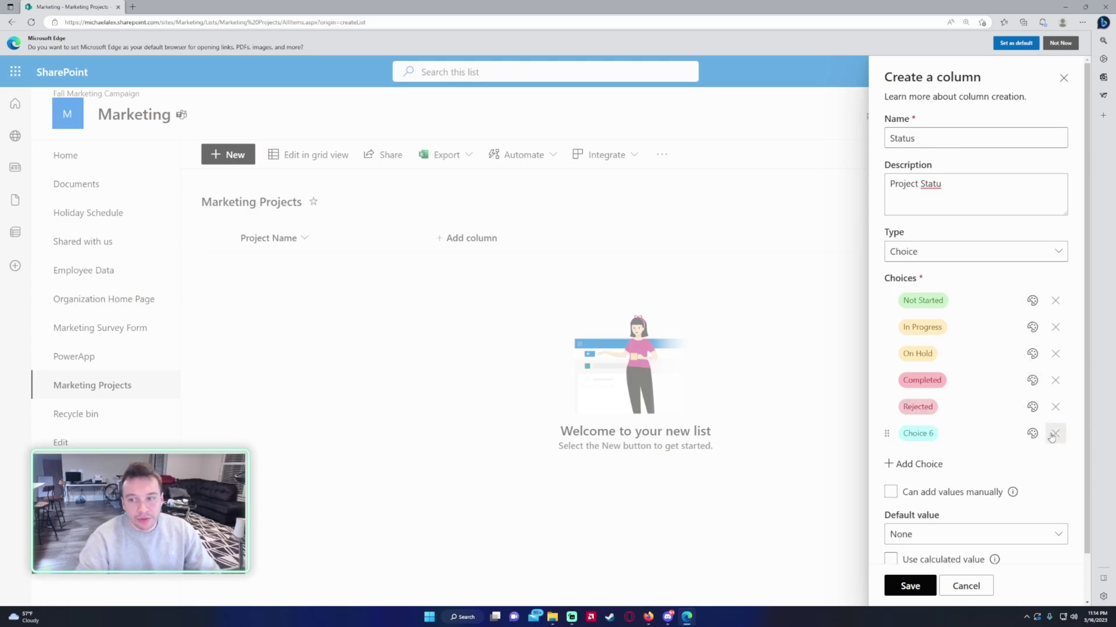
left_click(1033, 301)
left_click(947, 430)
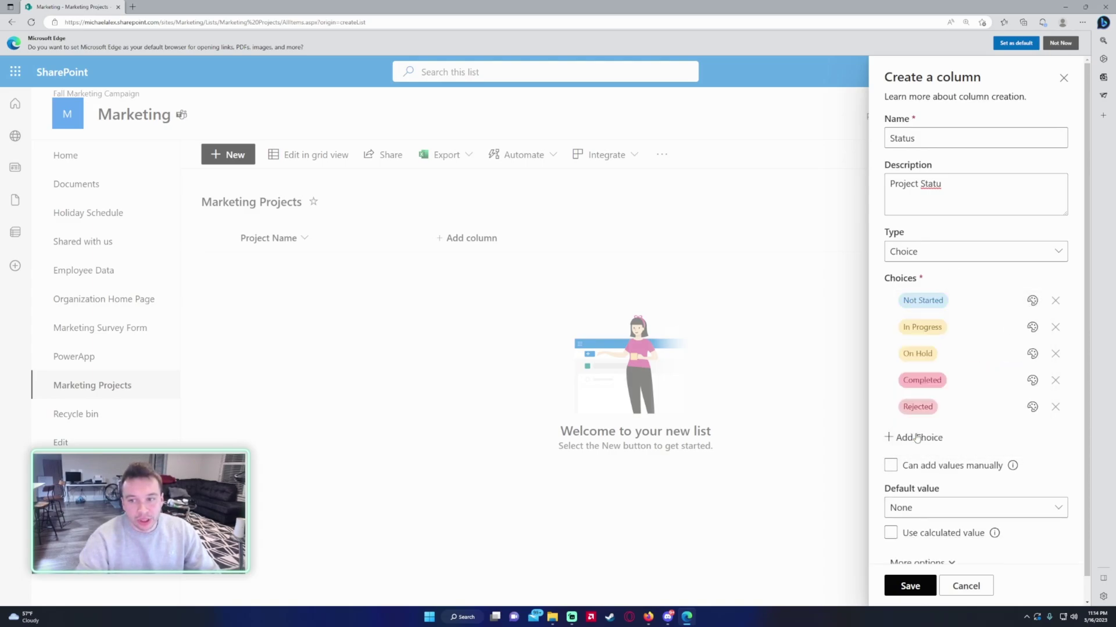
left_click(1032, 327)
left_click(992, 452)
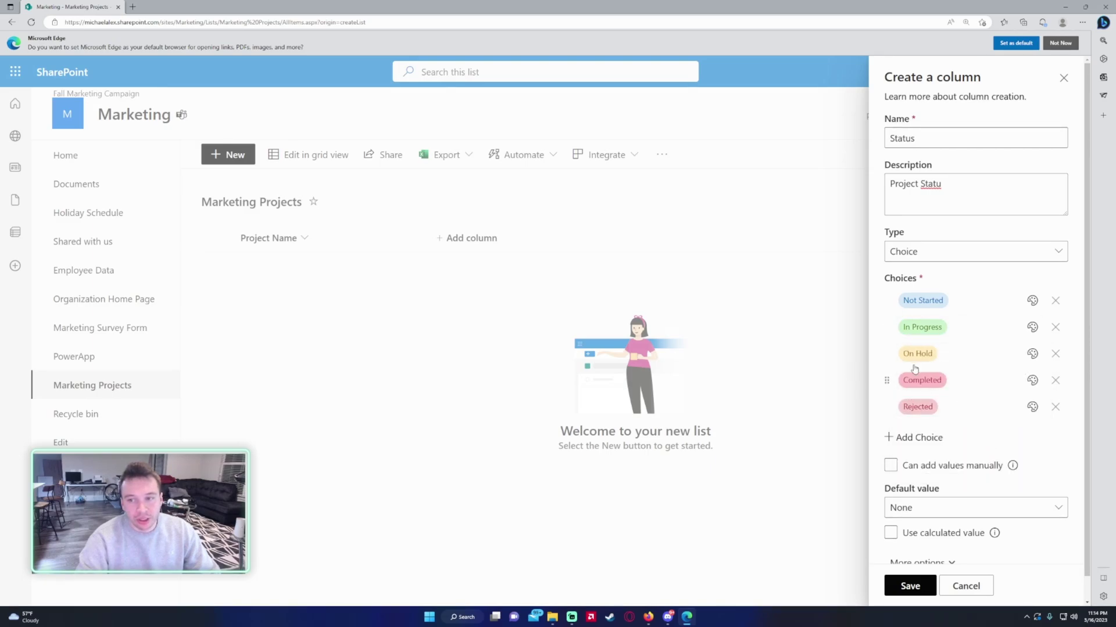
left_click(1032, 381)
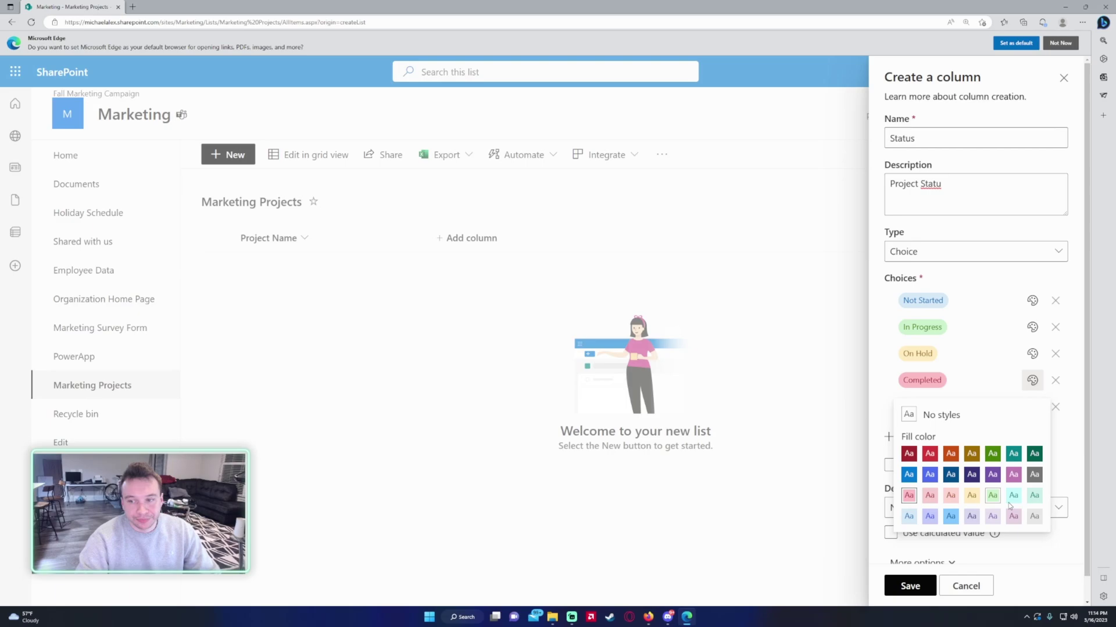
left_click(1055, 456)
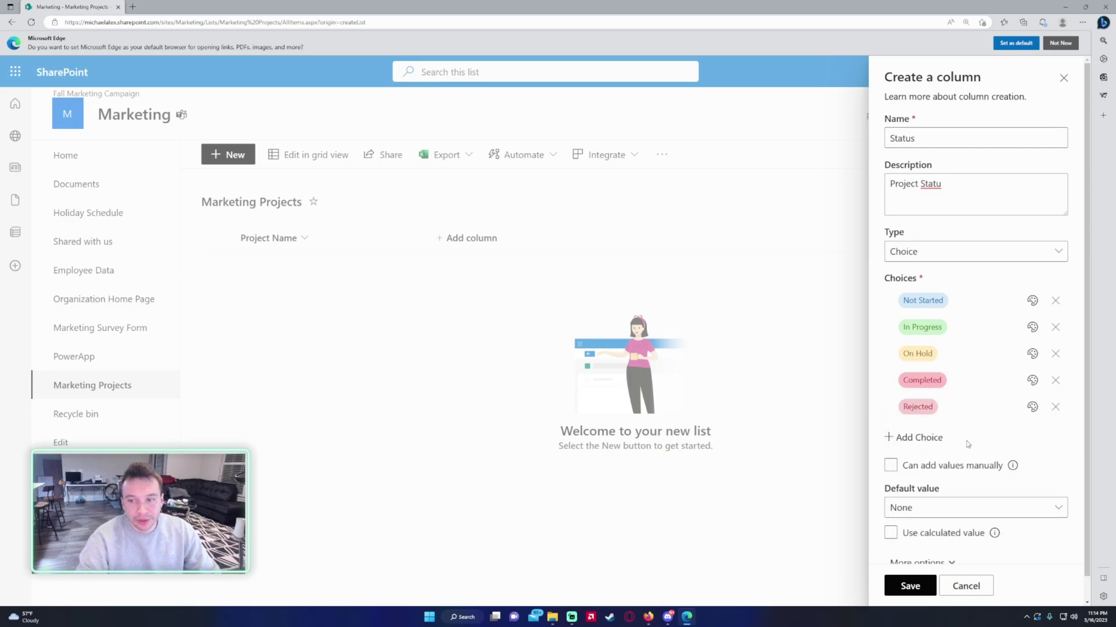
Complete the 'Project Status' description and save the Status column.
scroll(967, 444, "down", 1)
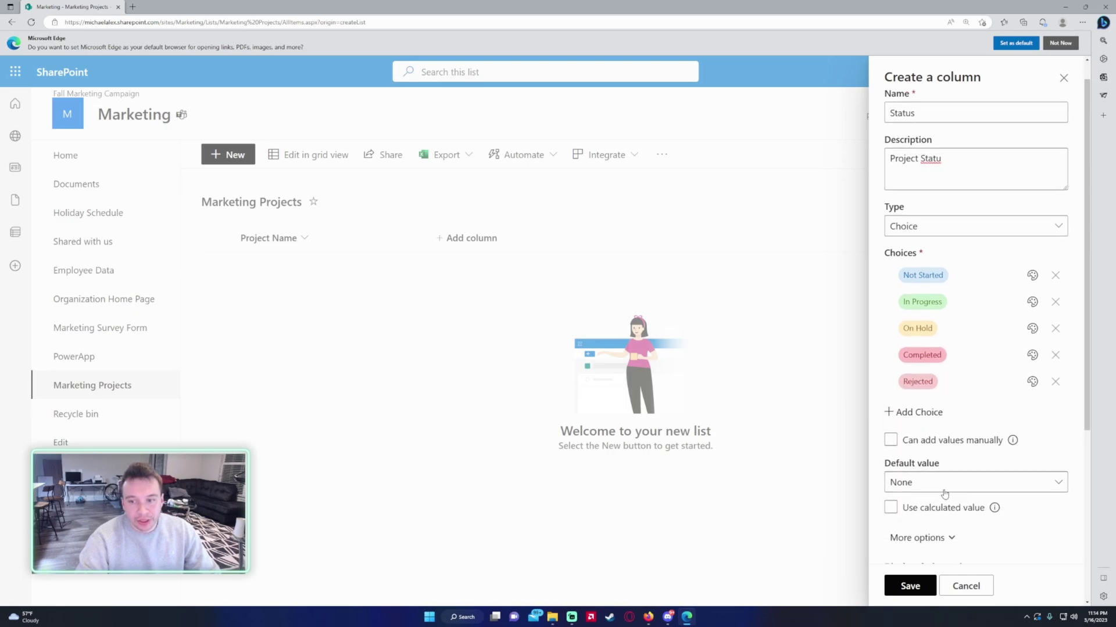
scroll(944, 493, "down", 3)
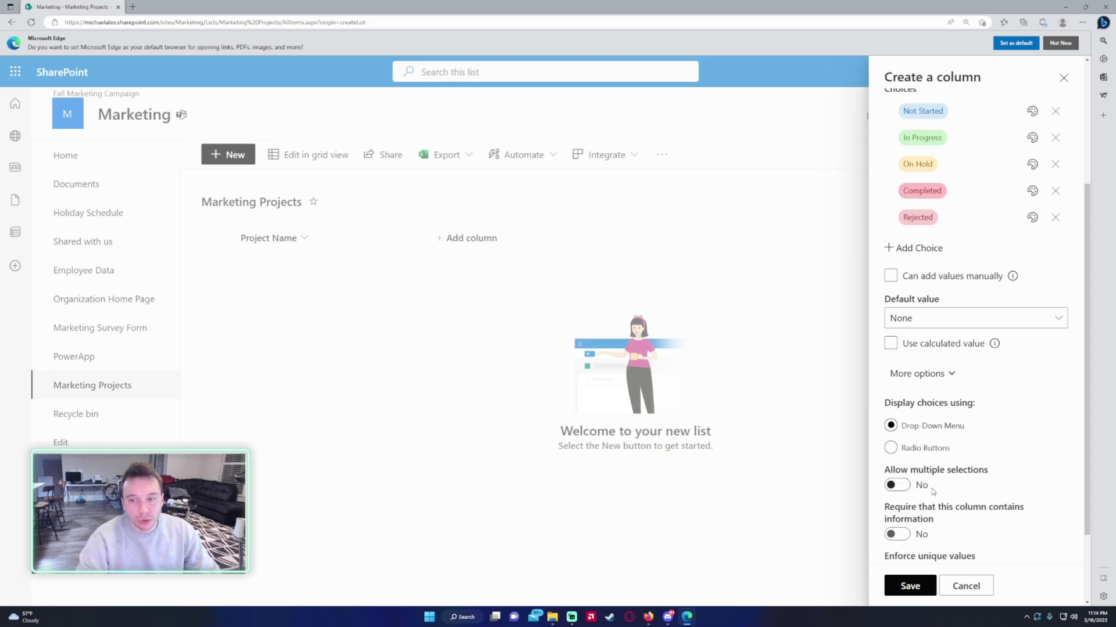
left_click(930, 377)
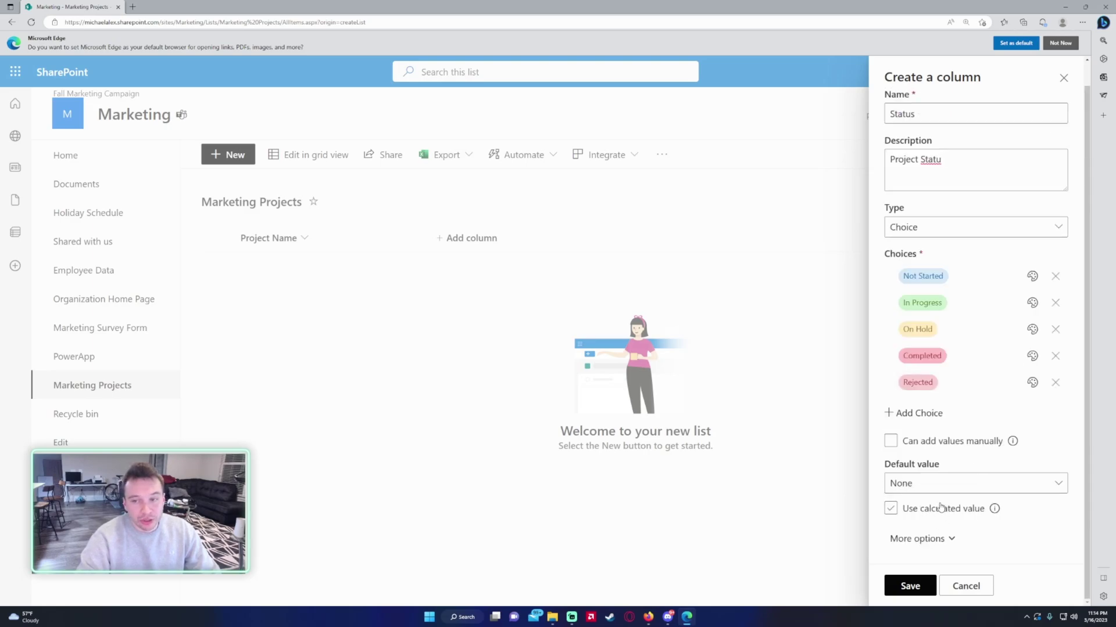
type("s")
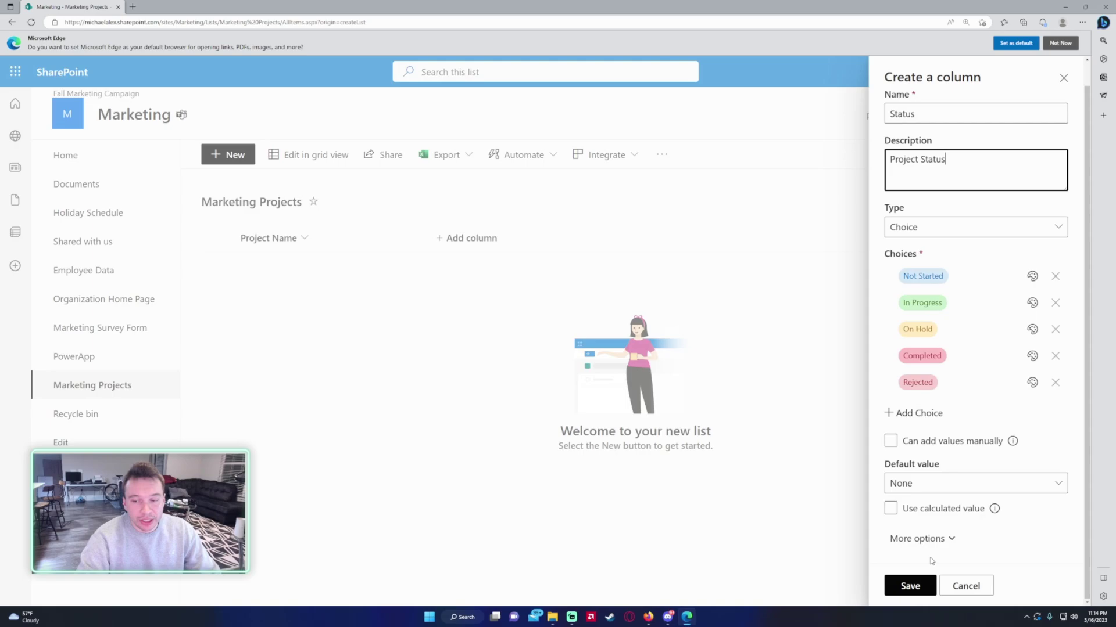
left_click(912, 585)
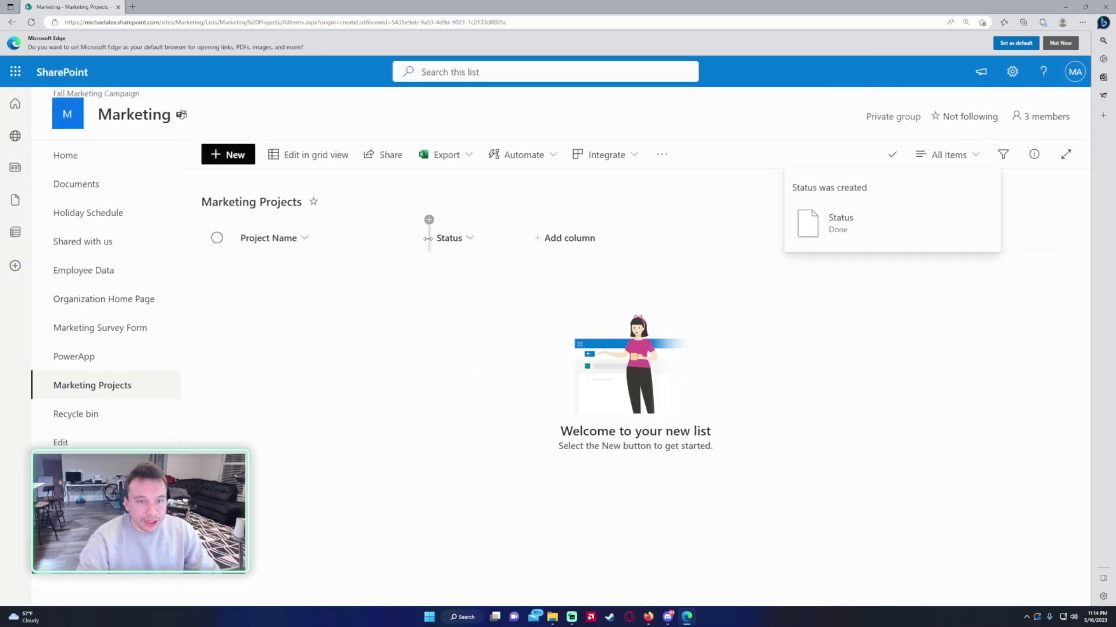
Narrow the Project Name column and start a Priority choice column described 'Project Priority'.
left_click_drag(429, 235, 354, 237)
left_click(503, 237)
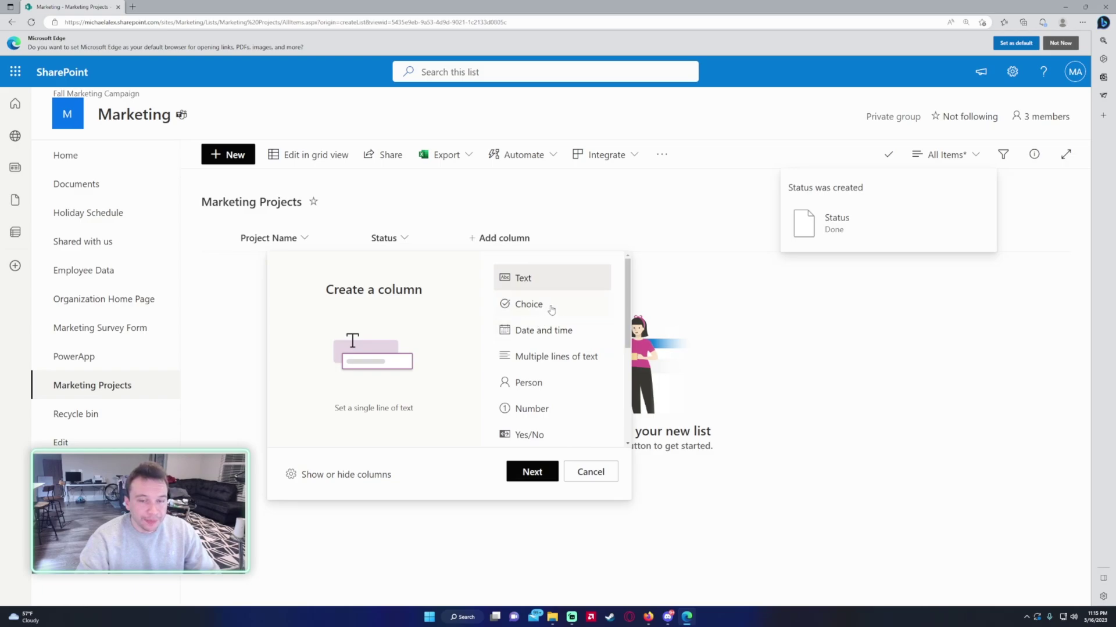
left_click(538, 309)
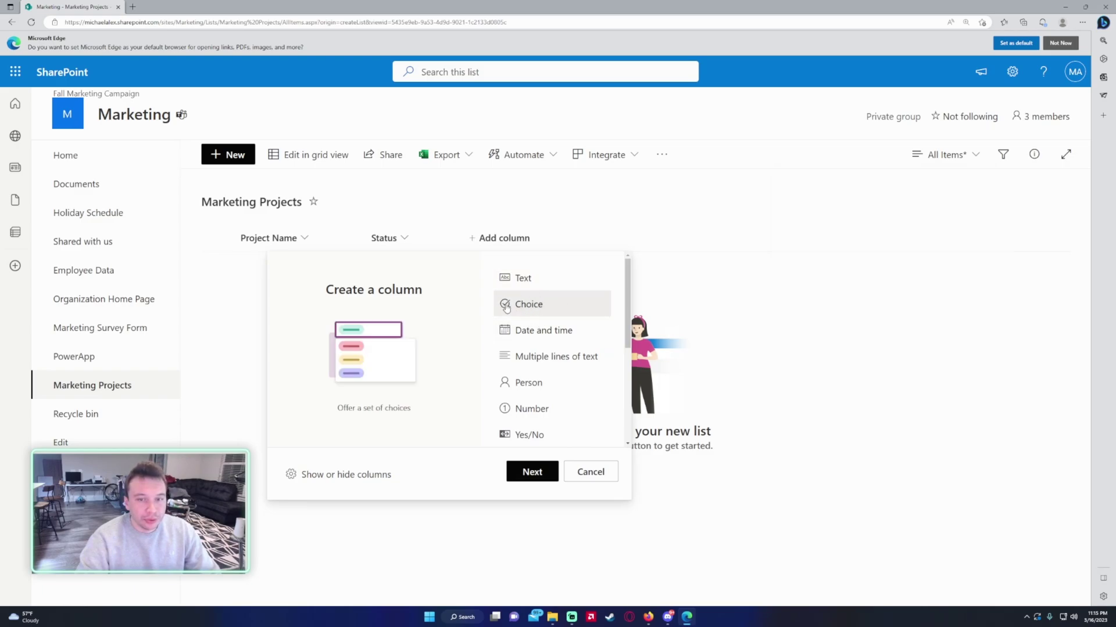
left_click(531, 471)
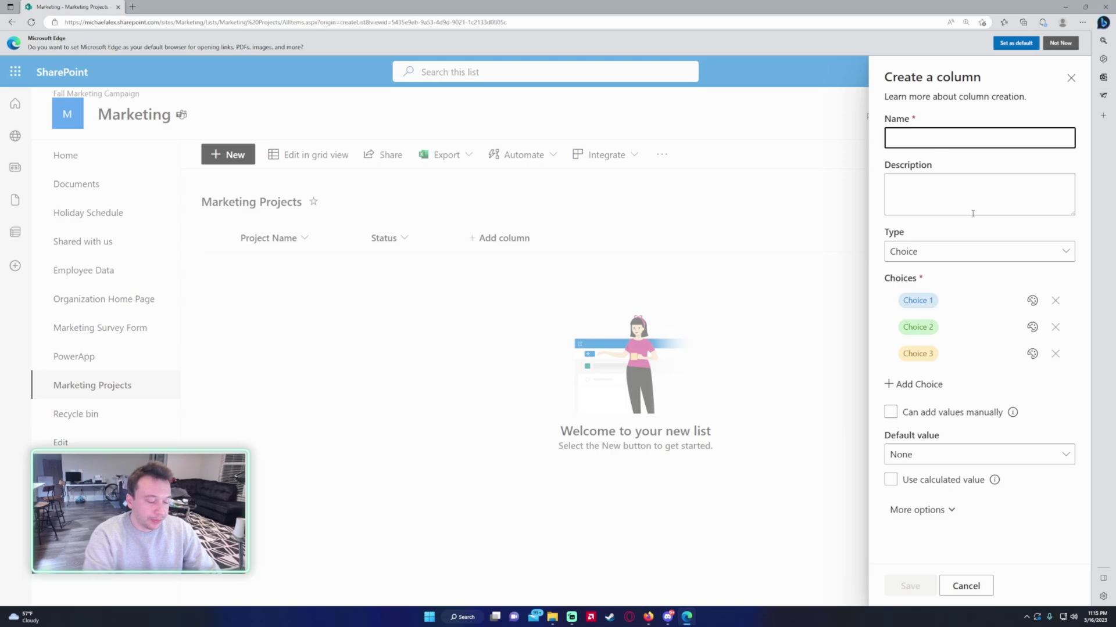
type("Priority")
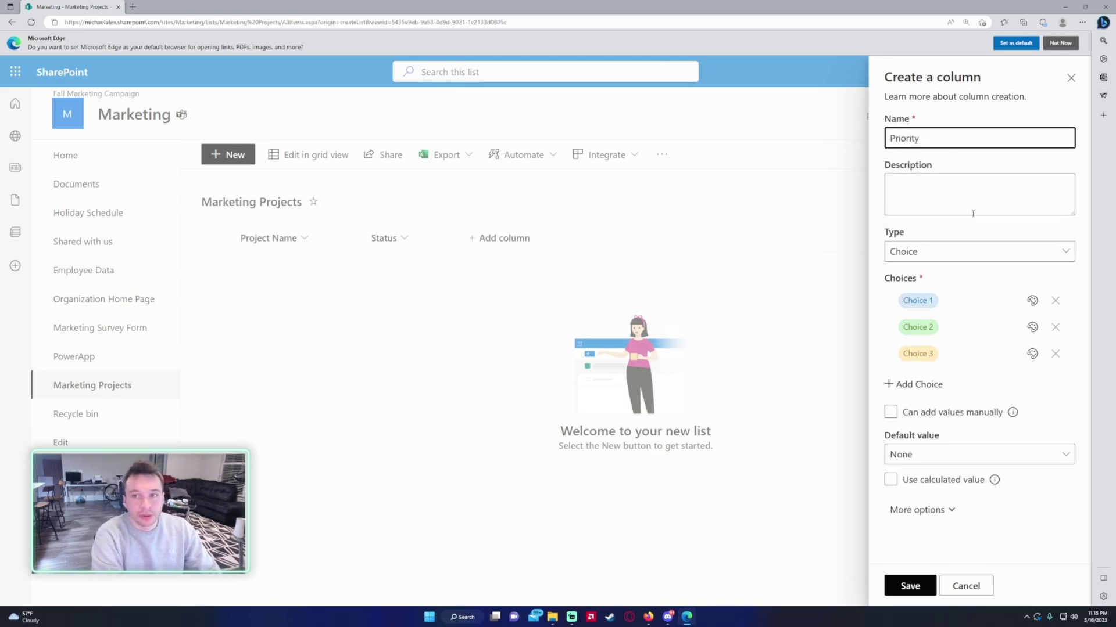
left_click(972, 214)
type("Project Priority")
key("Tab")
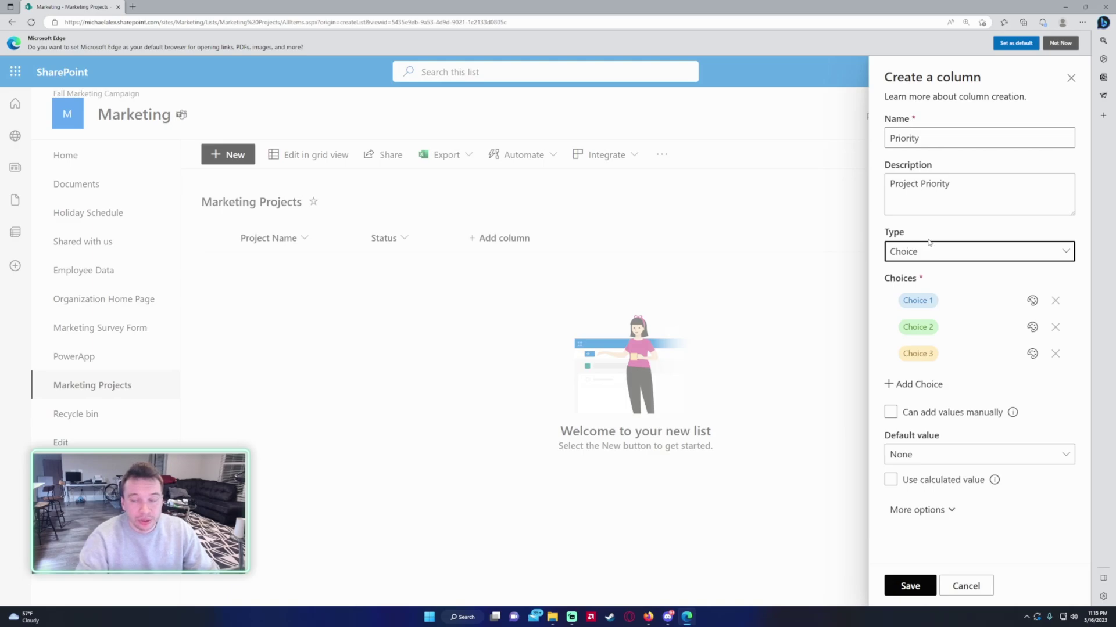
Give Priority the choices Low, Normal, High and Critical, and save it.
left_click(936, 300)
type("Low")
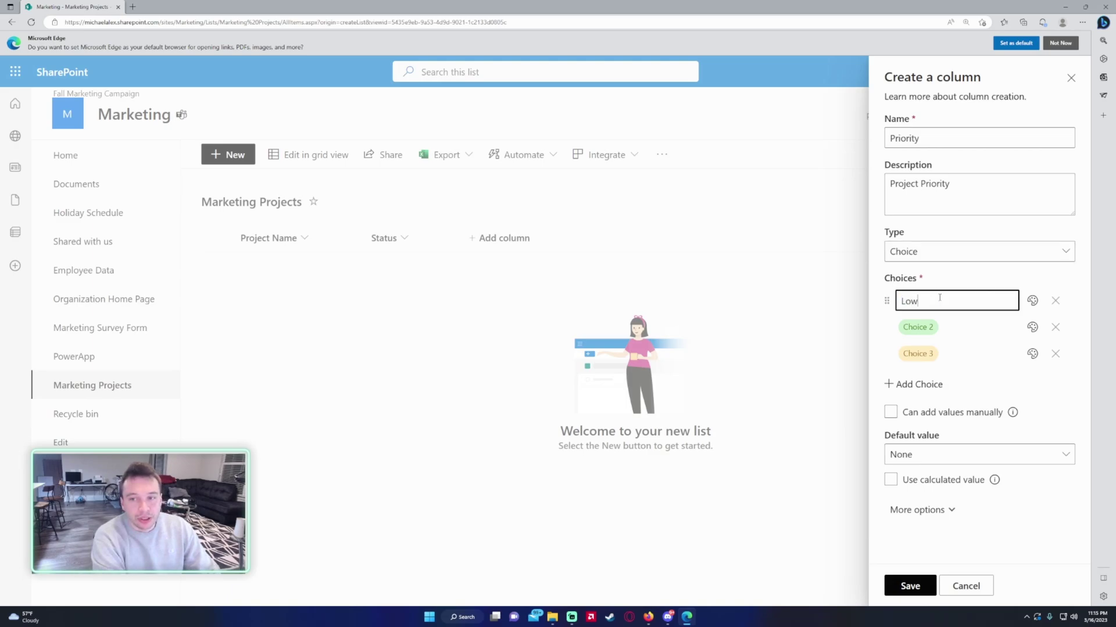
key("Tab")
key("Tab")
key("Tab")
type("Normal")
key("Tab")
key("Tab")
key("Tab")
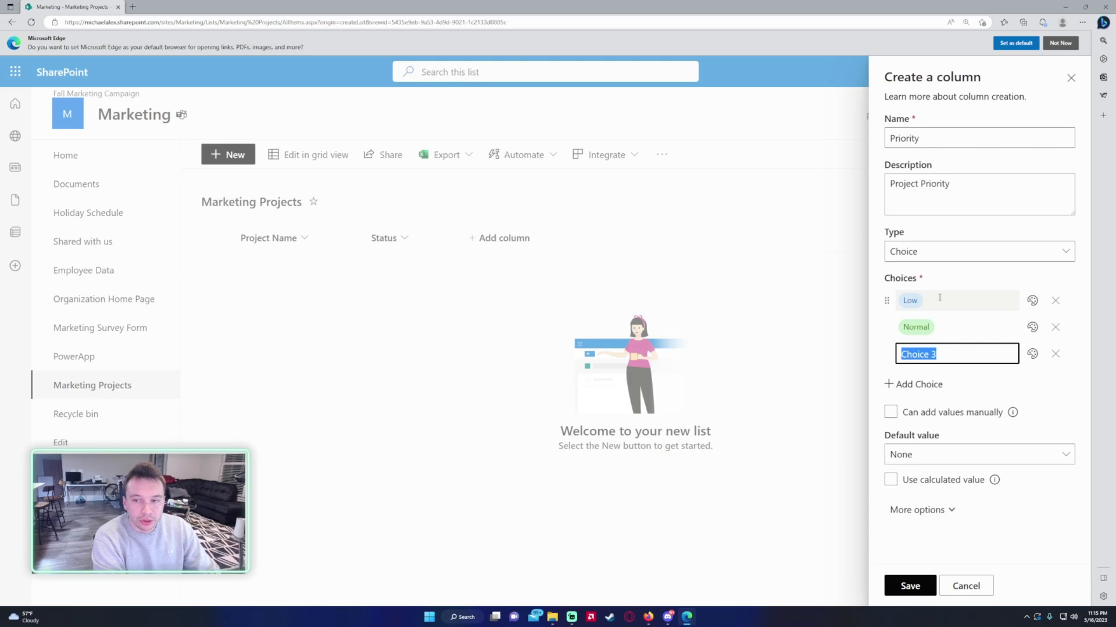
type("High")
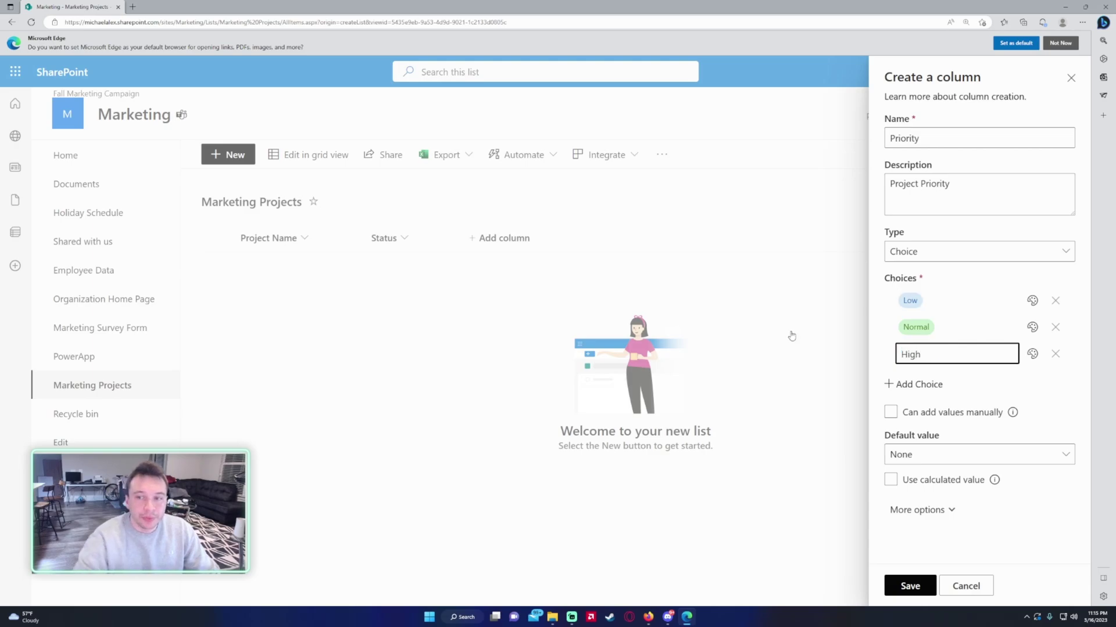
key("Return")
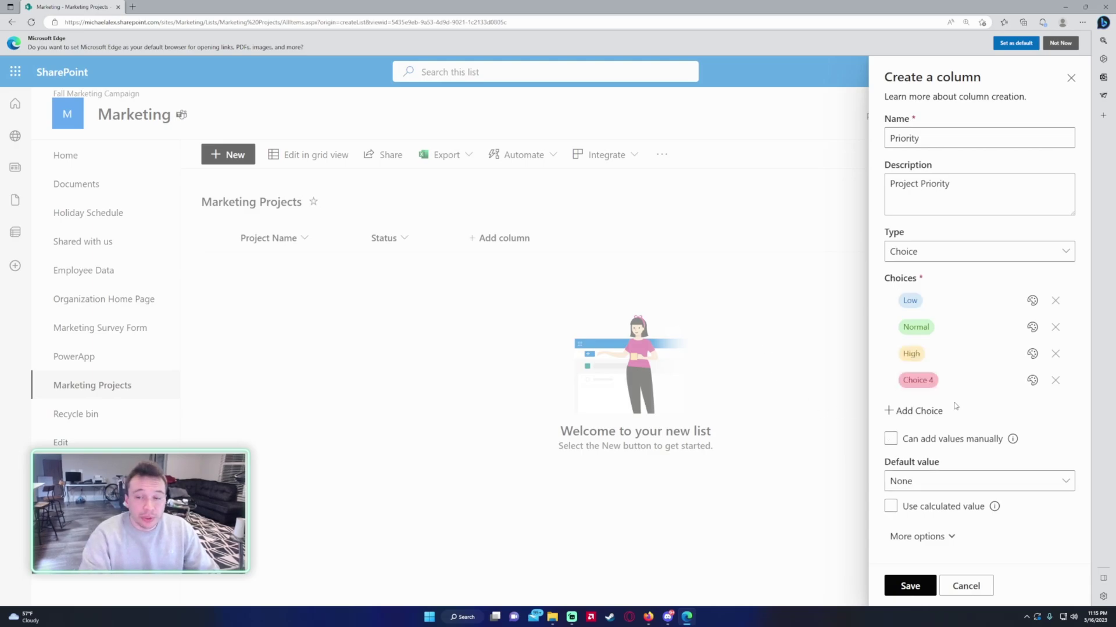
left_click(950, 381)
type("Critical")
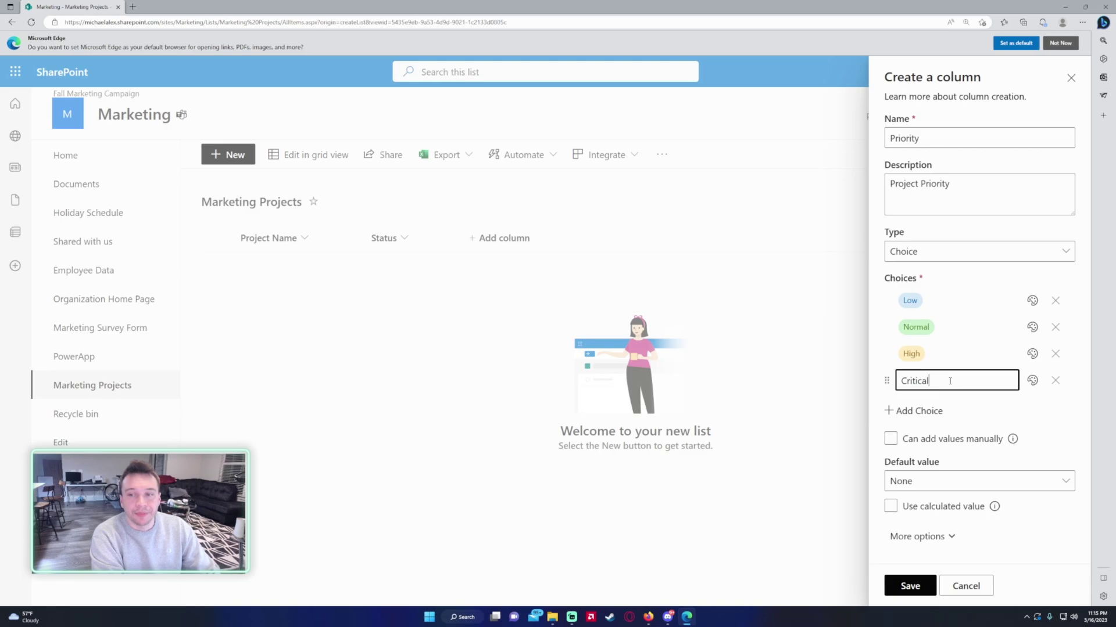
key("Tab")
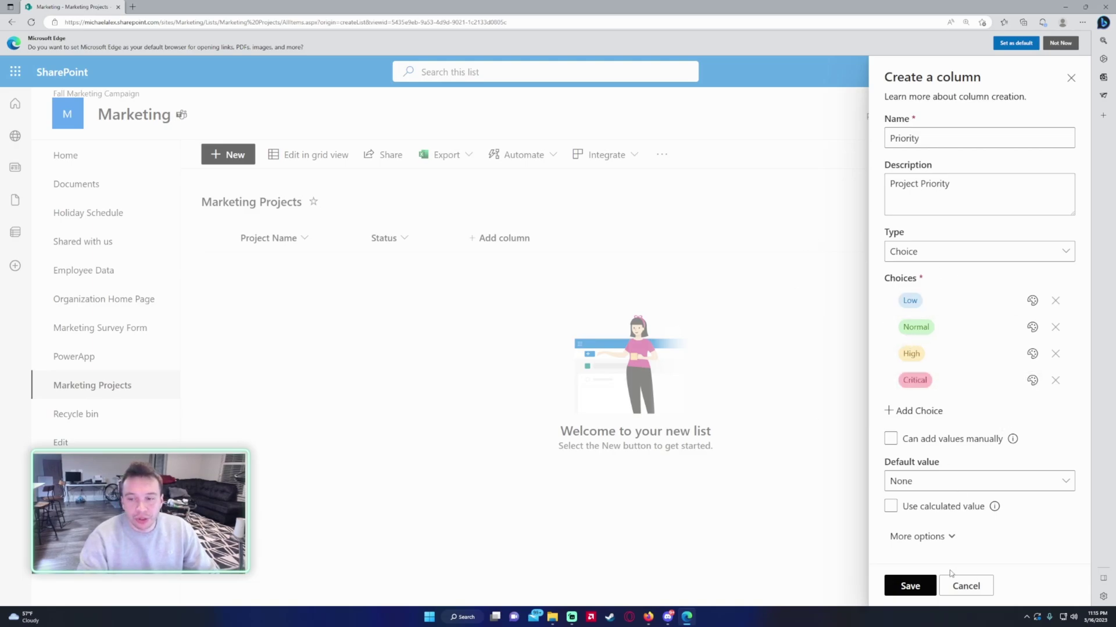
left_click(922, 537)
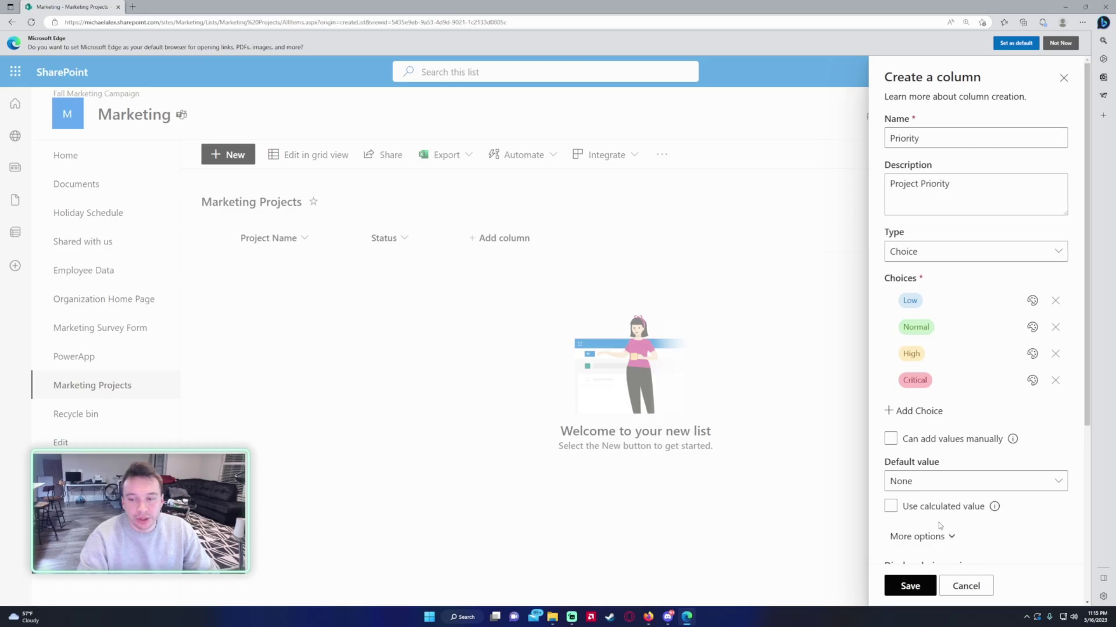
scroll(924, 538, "down", 4)
left_click(910, 585)
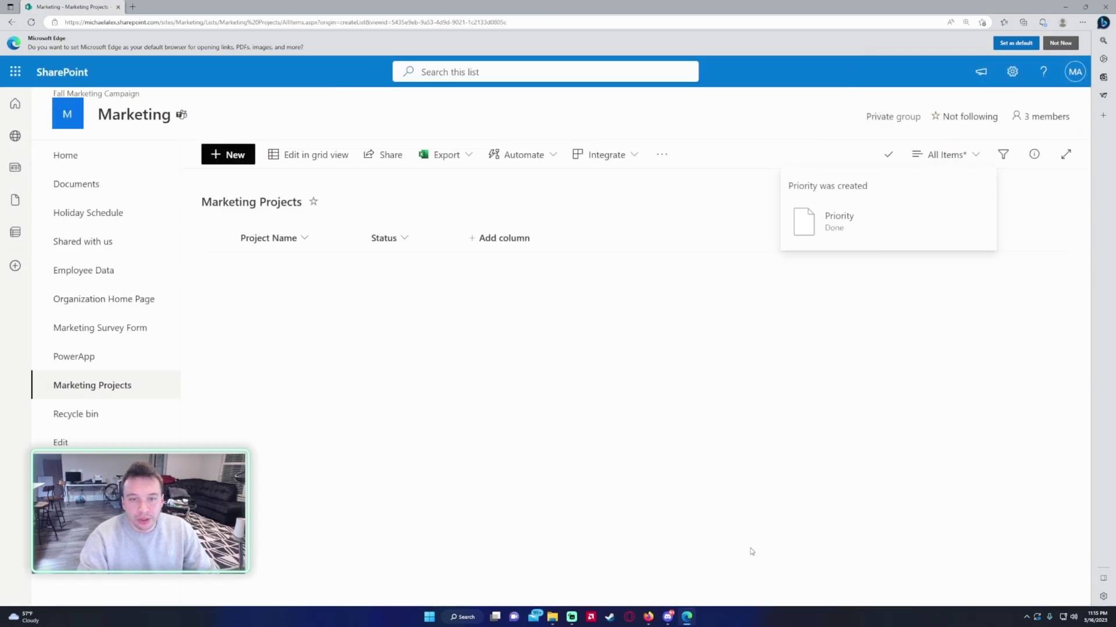
Start a new choice column named 'Project Type'.
left_click(644, 237)
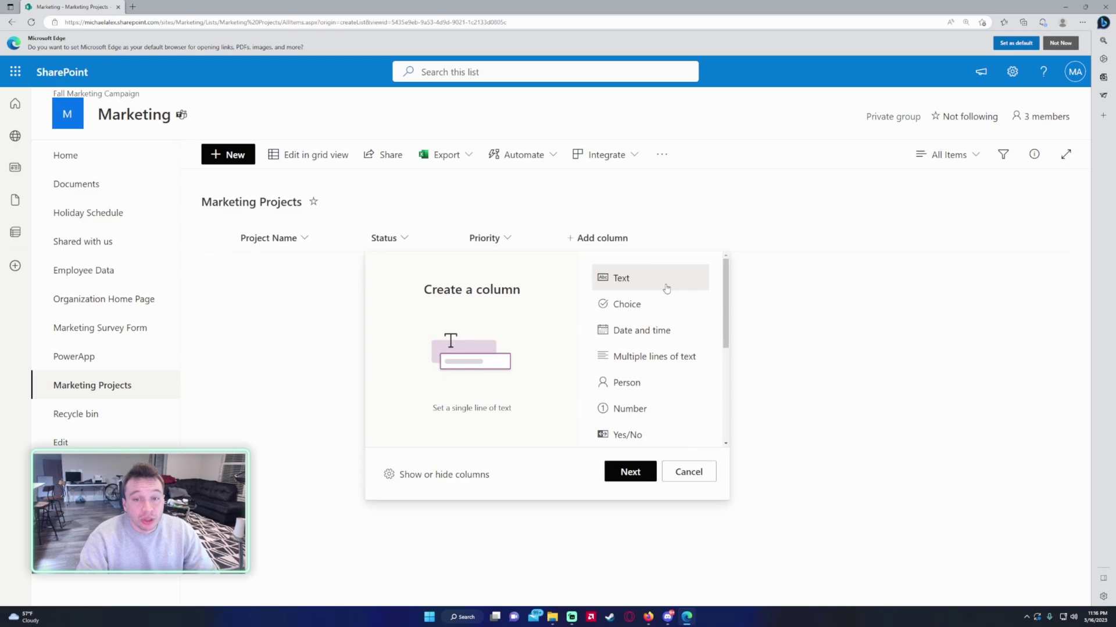
left_click(653, 306)
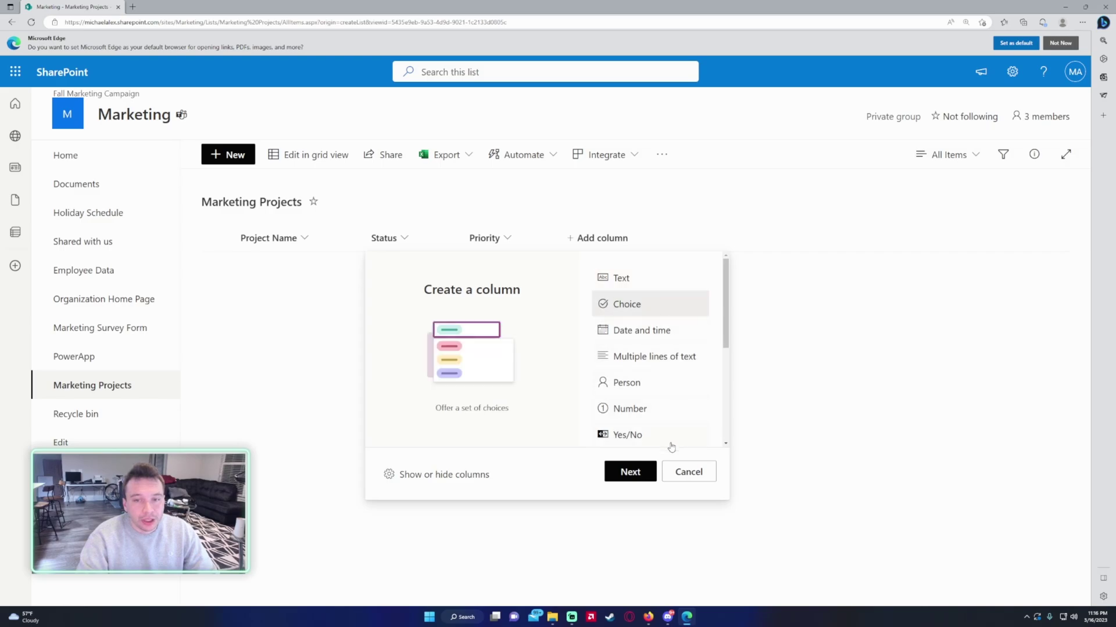
left_click(635, 471)
type("Pro")
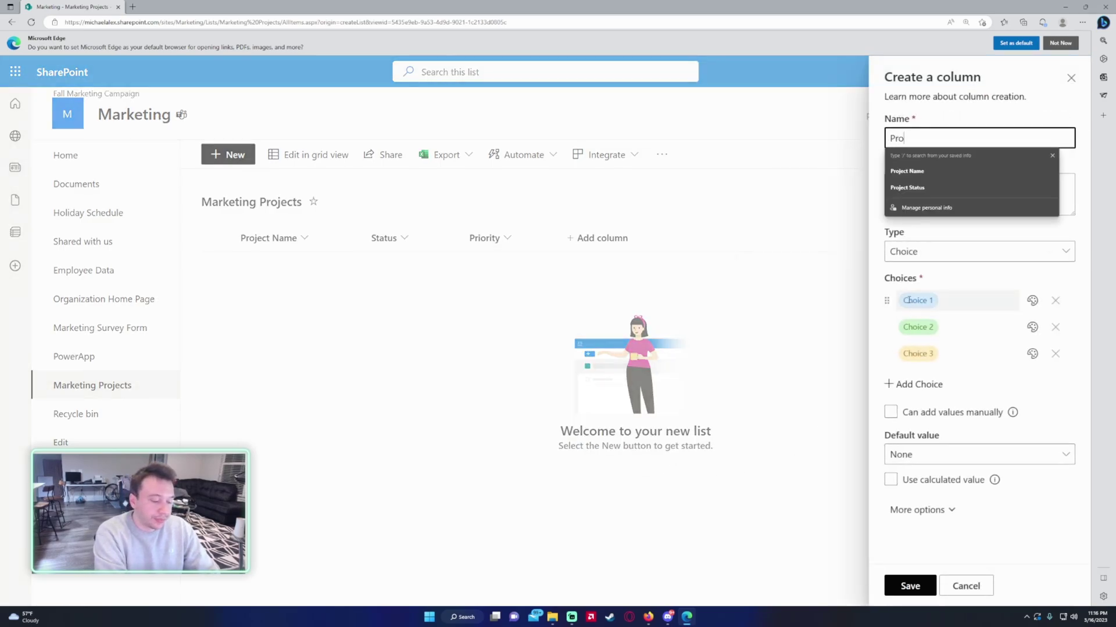
type("ject Type")
key("Tab")
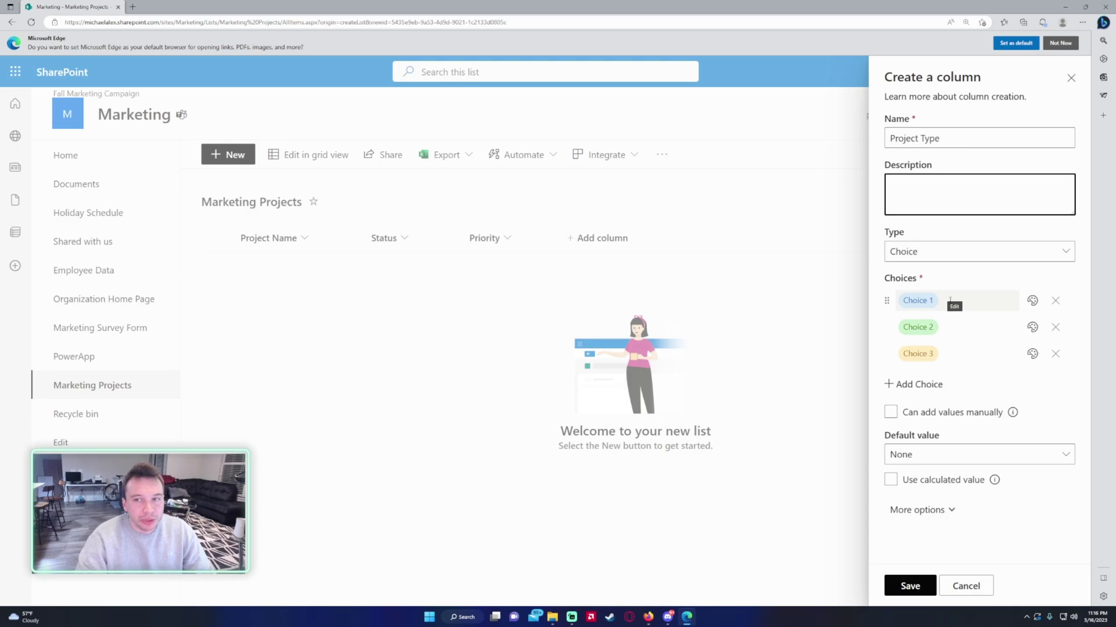
Enter the choices Celebration, Birthday, Meetings and Revenue.
left_click(950, 300)
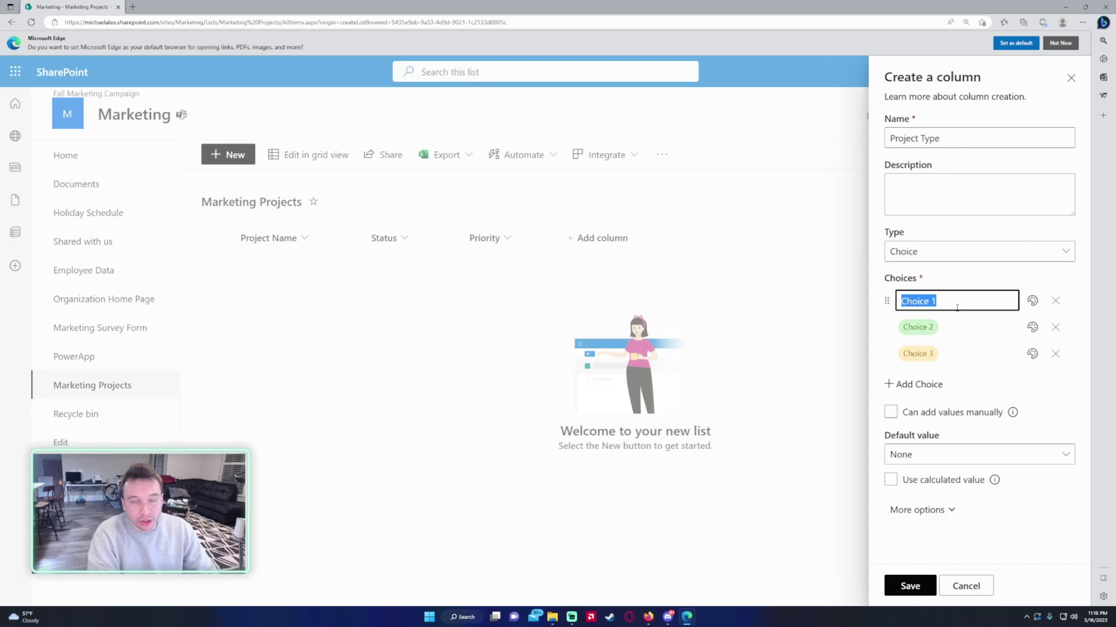
type("Cele")
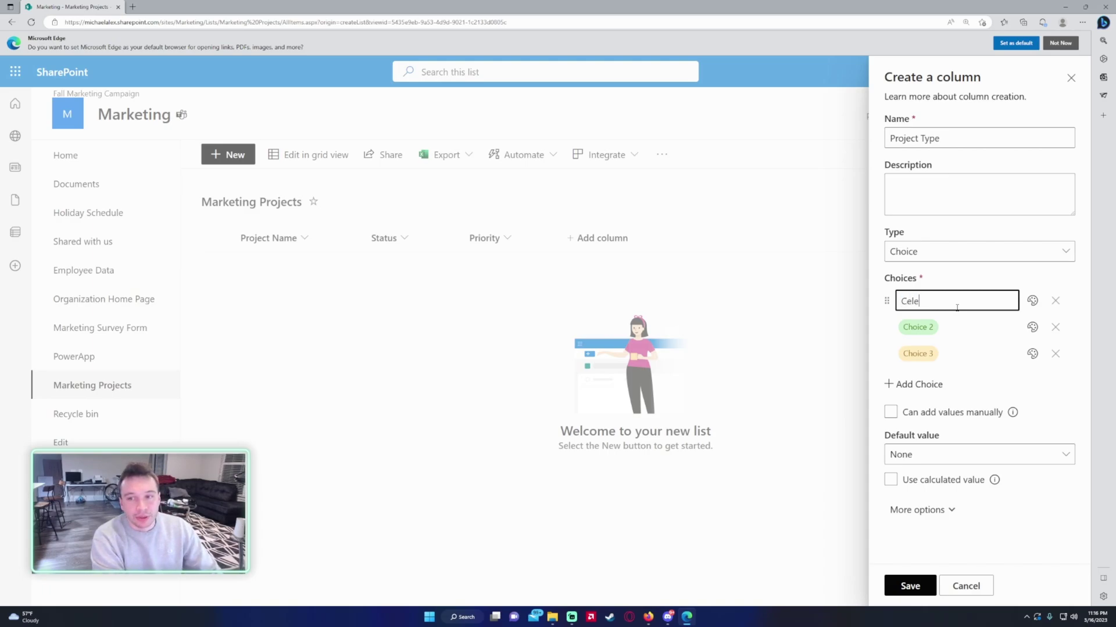
type("bration")
key("Tab")
key("Tab")
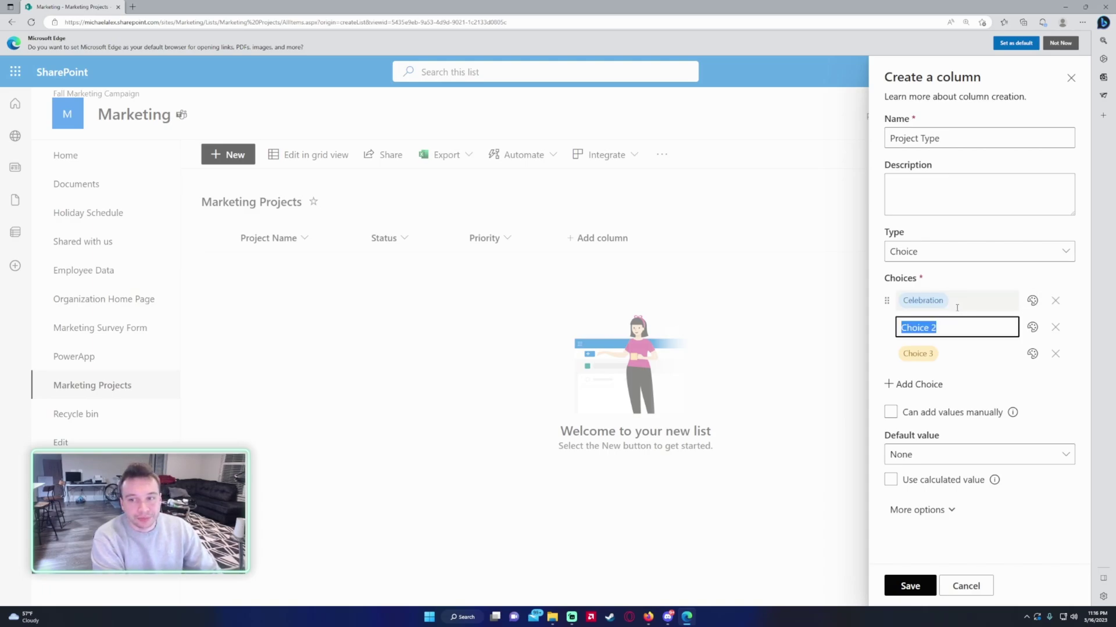
type("Birthday")
key("Tab")
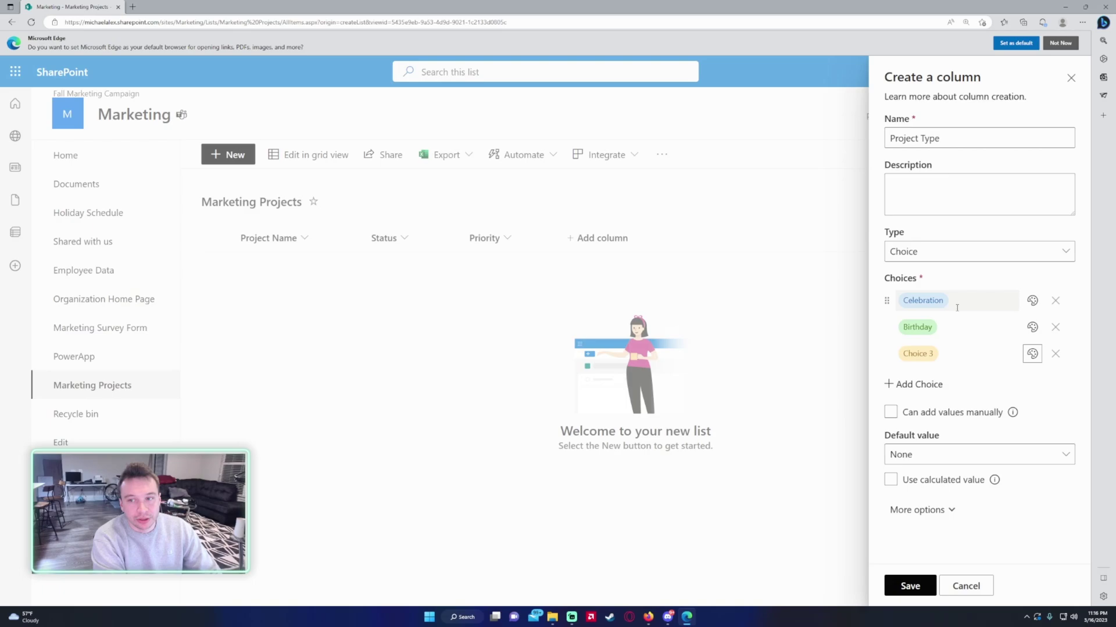
key("shift+Tab")
type("Team Me")
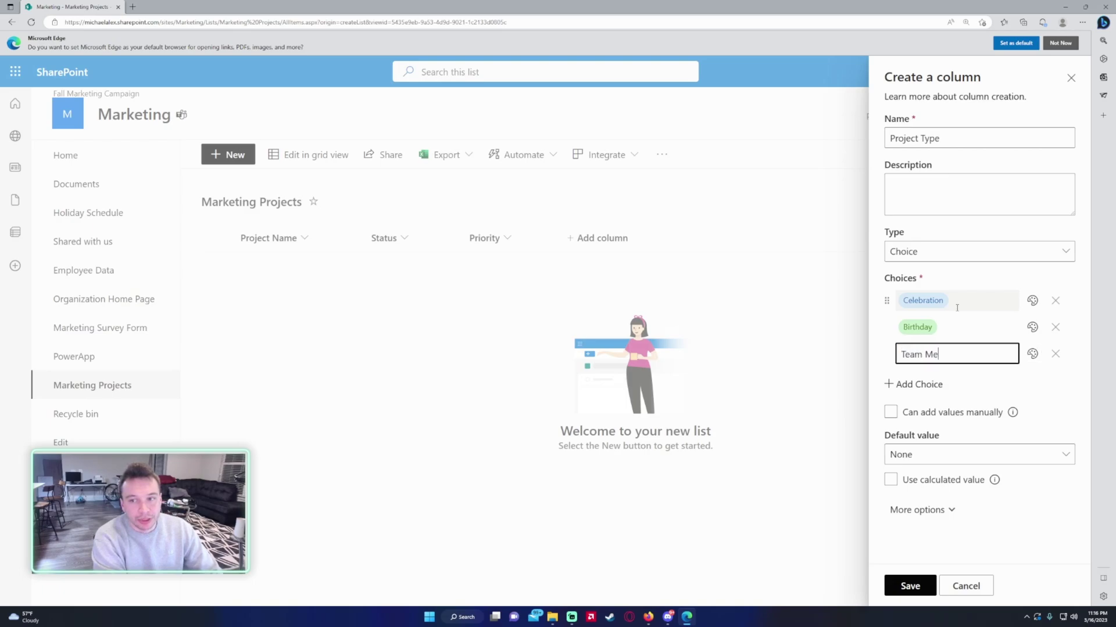
type("e")
key("ctrl+BackSpace")
key("ctrl+BackSpace")
type("Meetings")
key("Return")
type("Revenue")
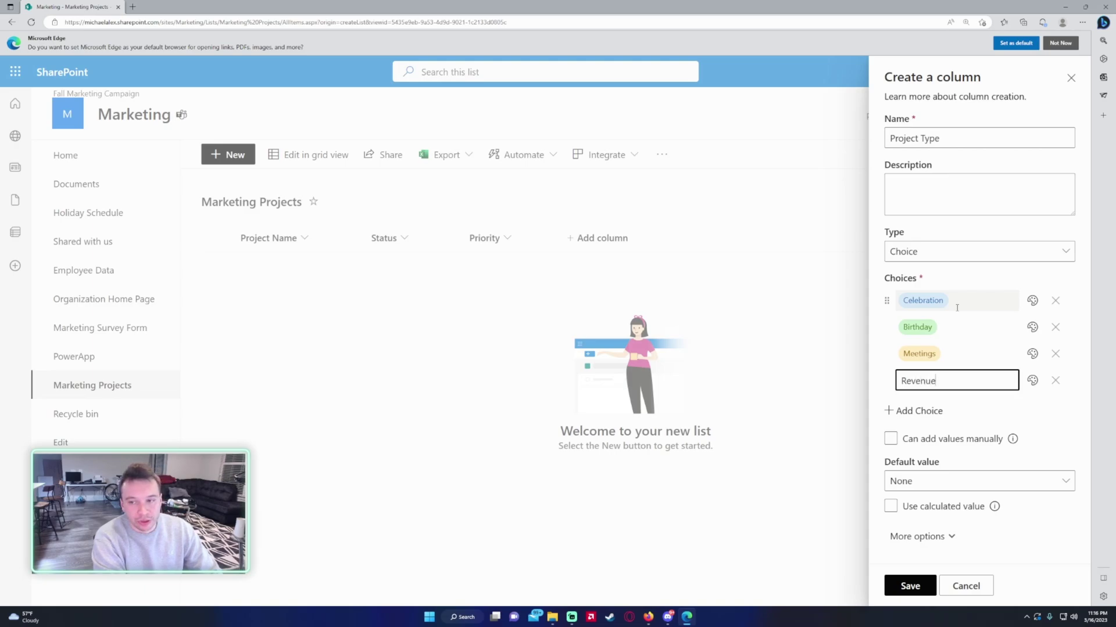
key("Tab")
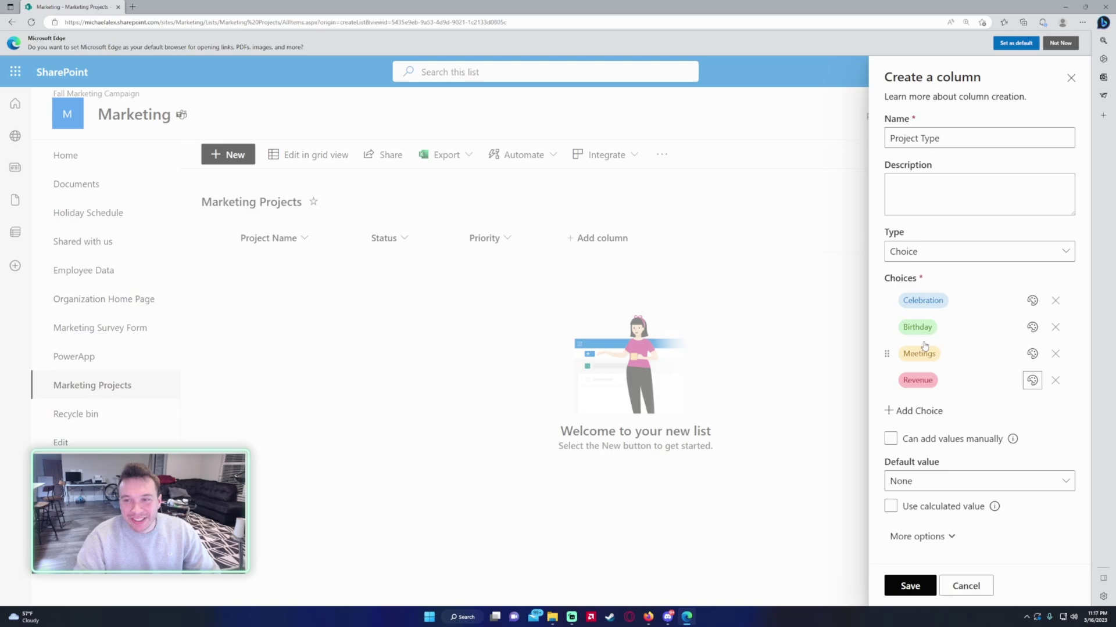
Allow multiple selections for Project Type and save the column.
left_click(924, 537)
scroll(928, 476, "down", 4)
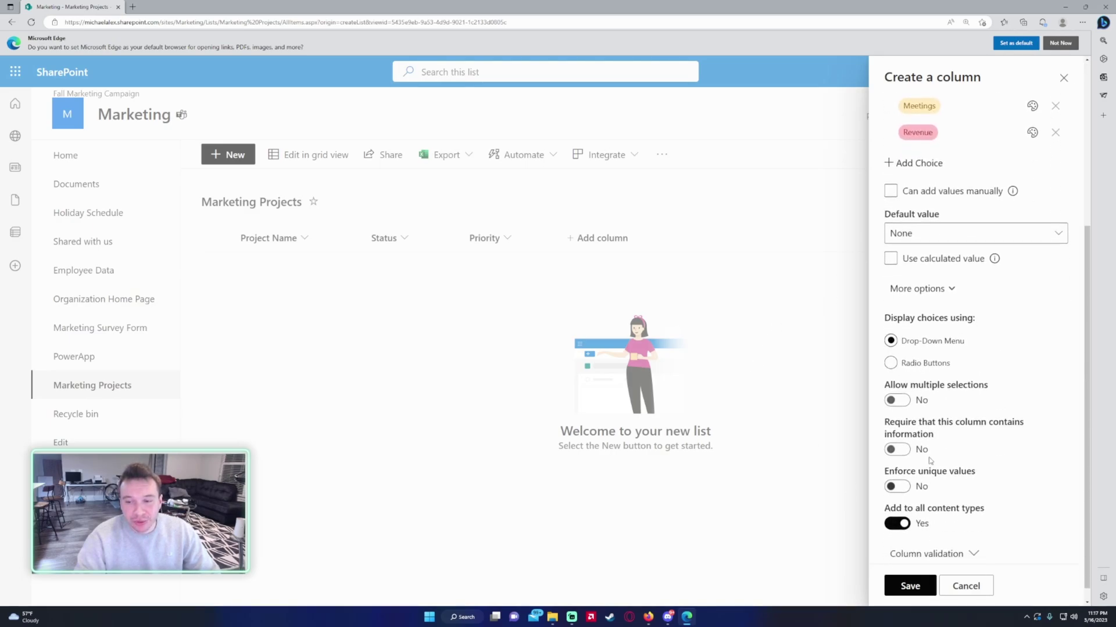
left_click(906, 405)
scroll(967, 360, "up", 4)
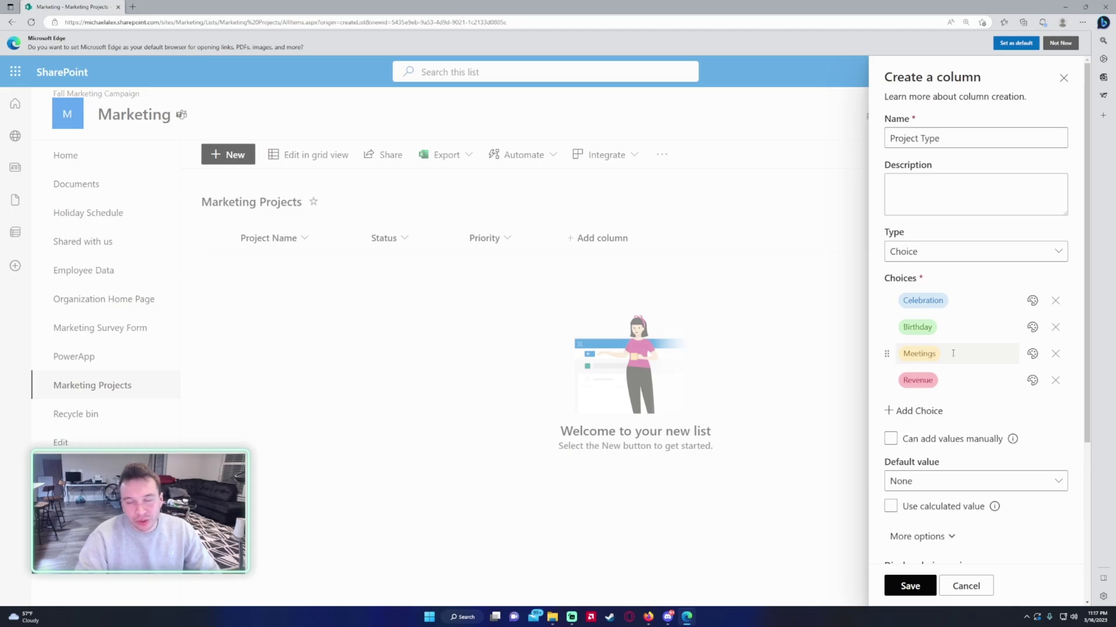
left_click(909, 586)
left_click(697, 238)
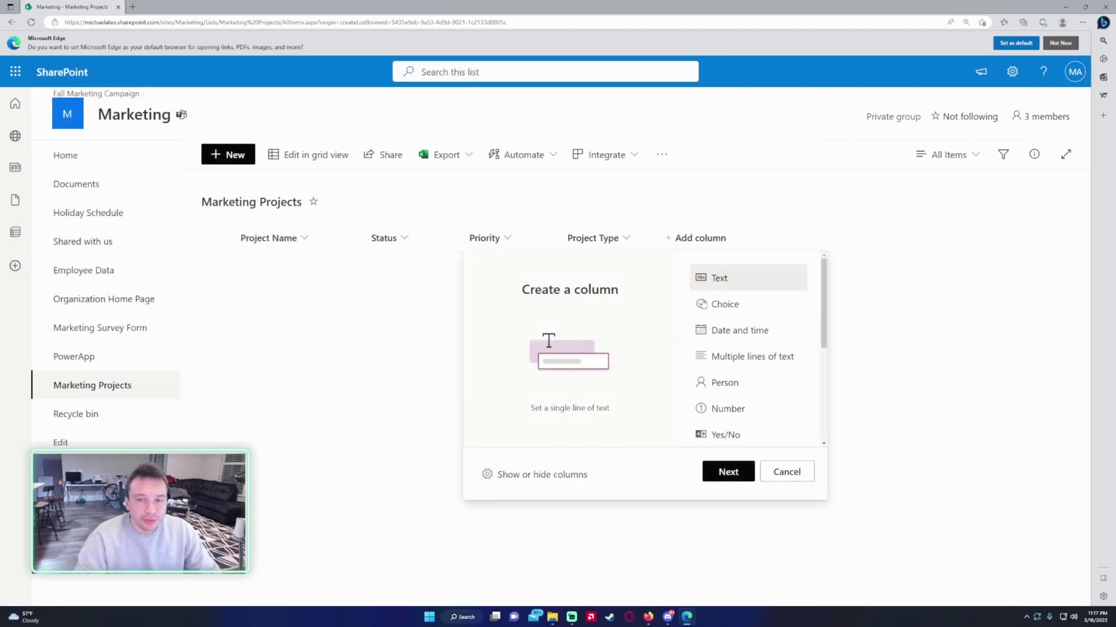
Add a 'Users Assigned' person column that also allows selecting groups.
left_click(758, 384)
left_click(739, 472)
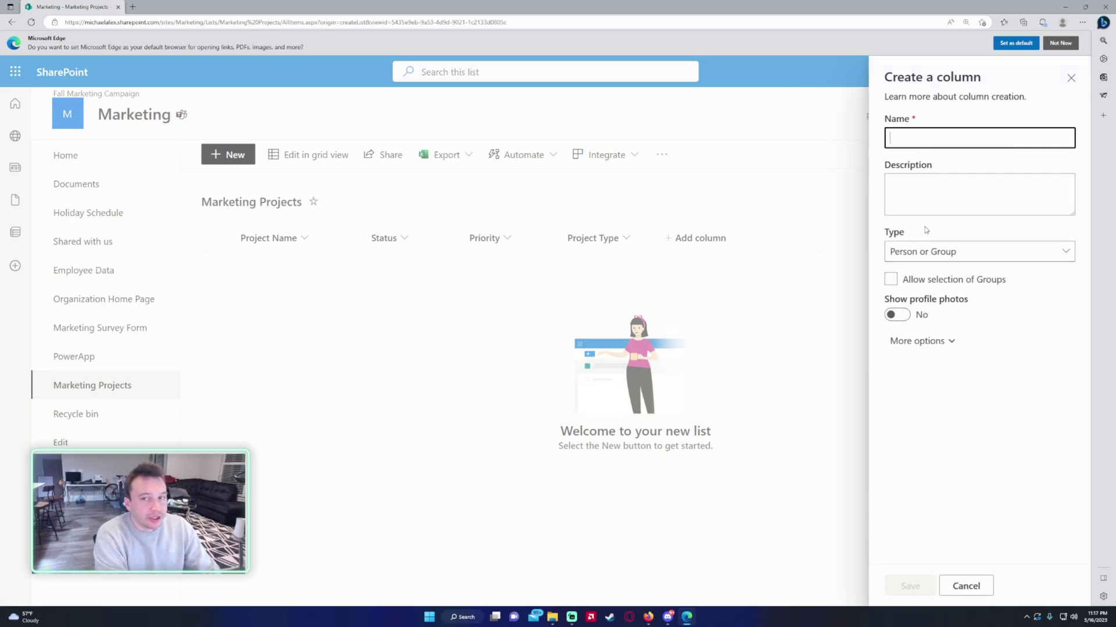
type("Users Assigned")
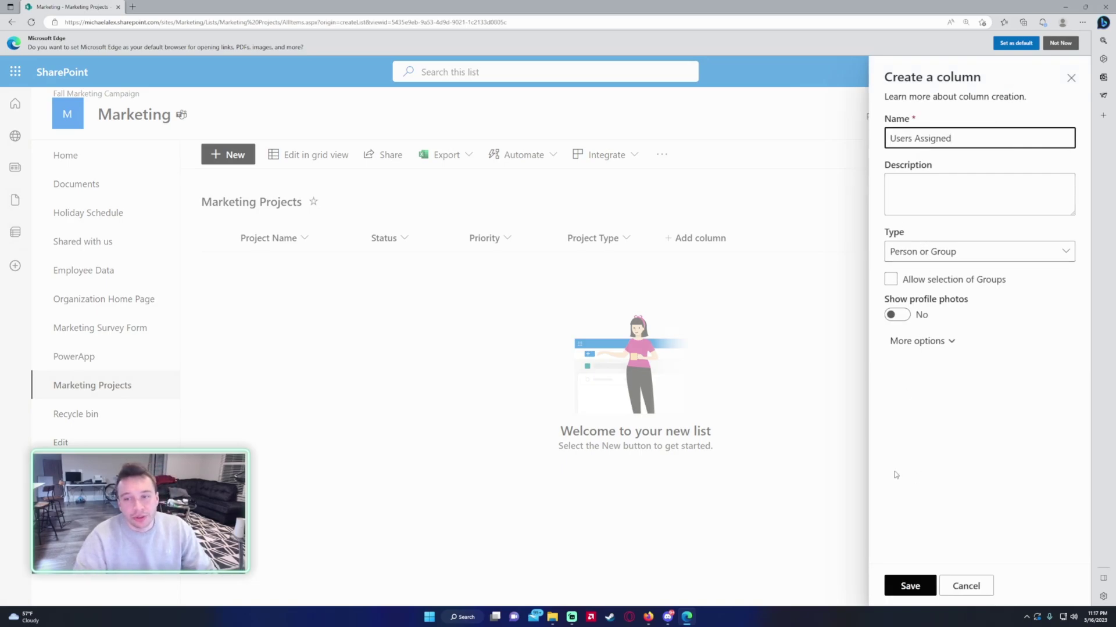
left_click(900, 280)
left_click(906, 578)
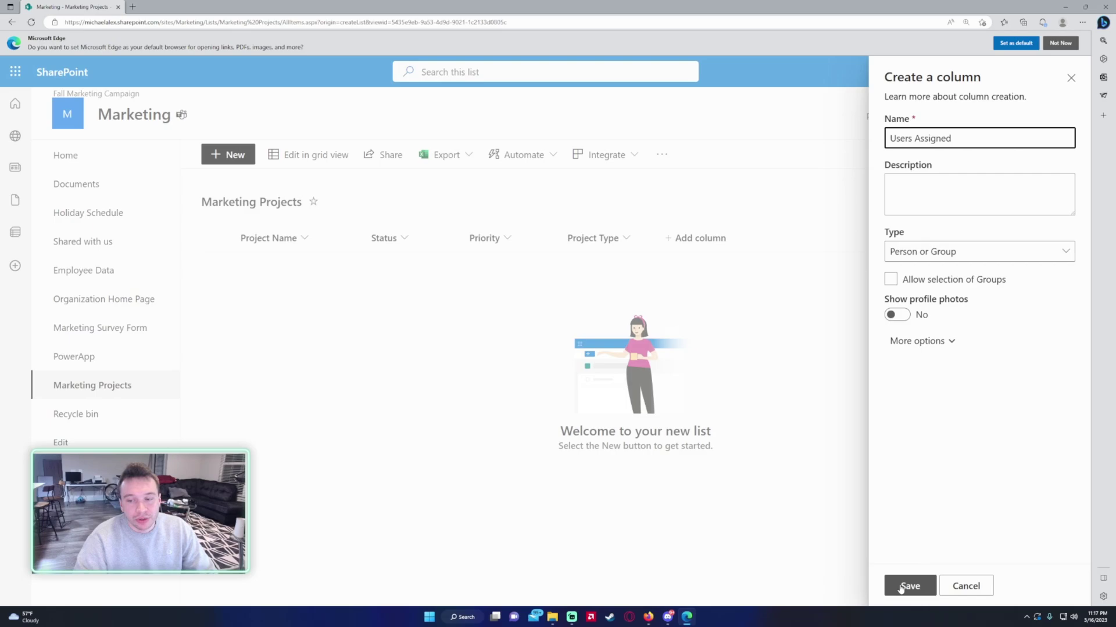
Add a second person column named 'Project Users'.
left_click(795, 247)
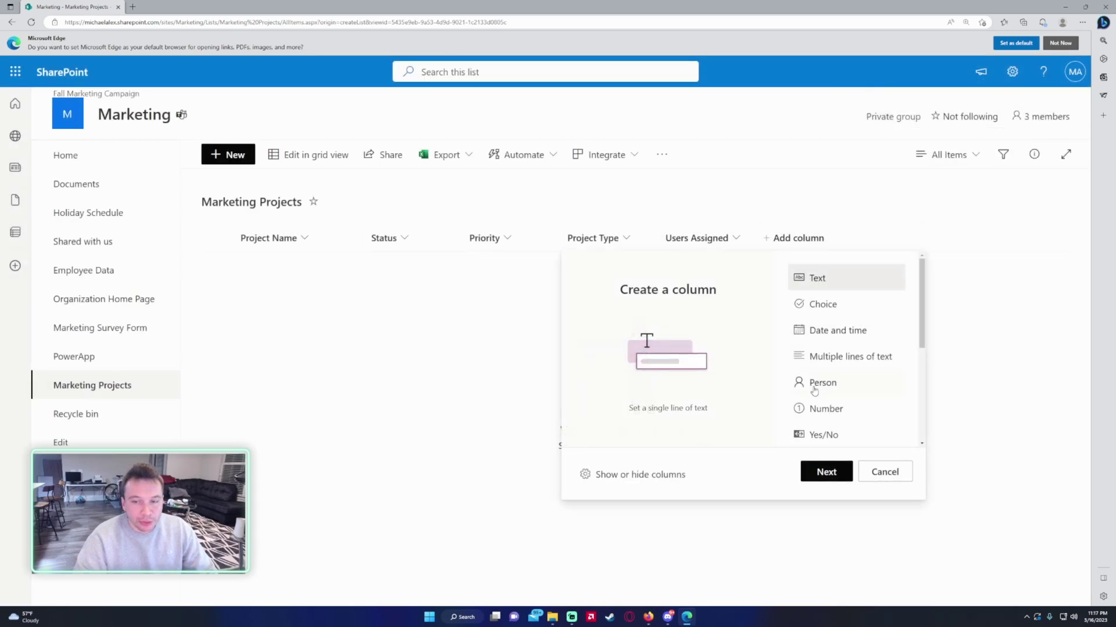
left_click(817, 384)
left_click(824, 471)
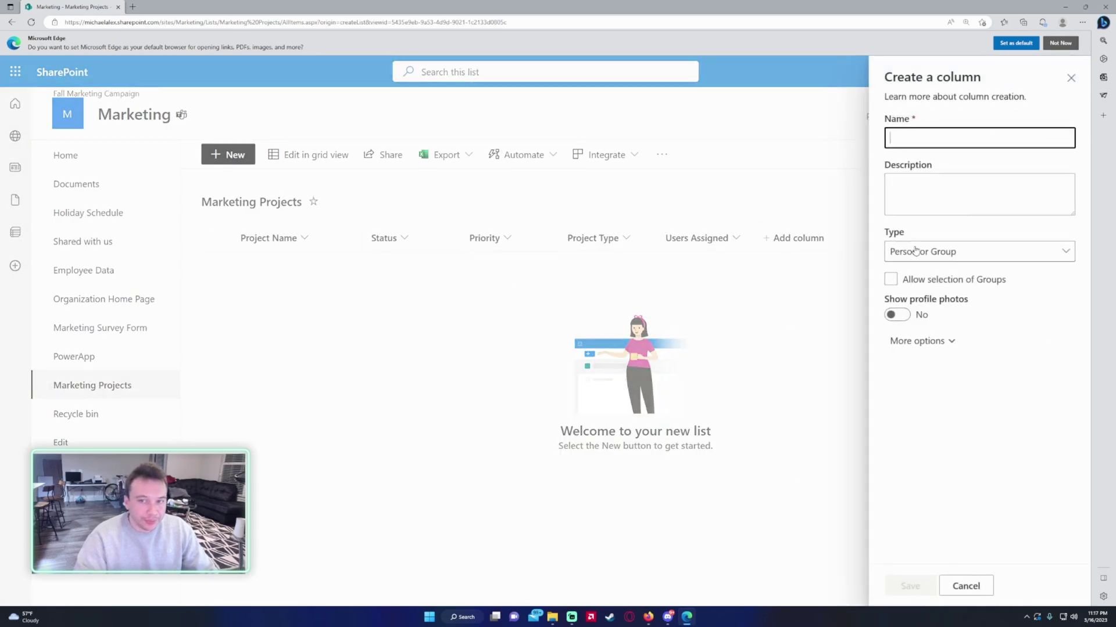
type("Project ")
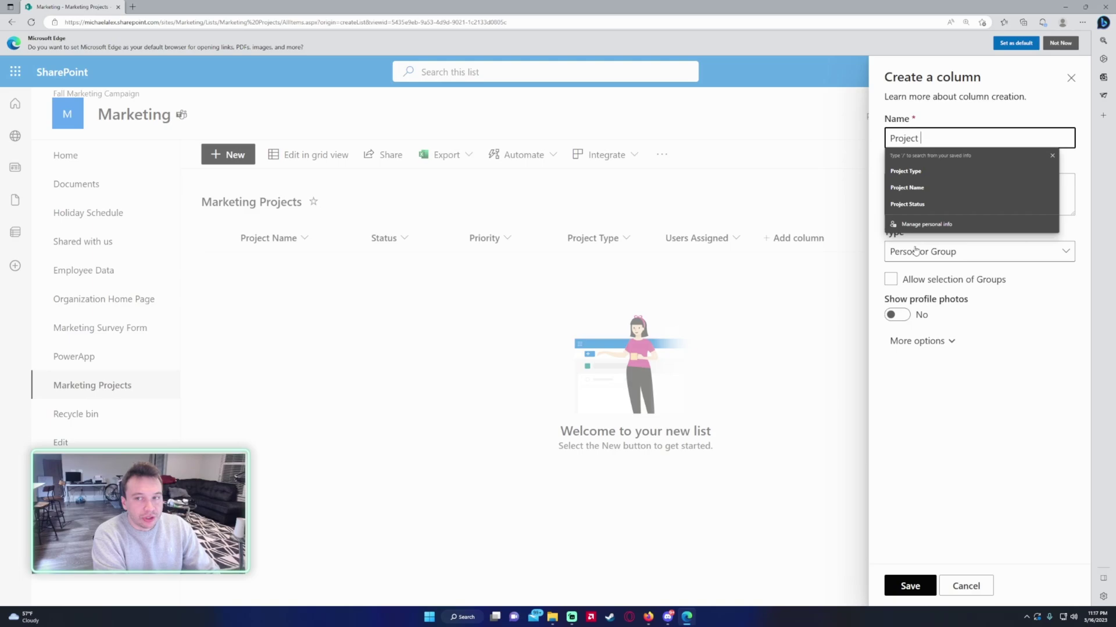
type("Users")
key("Tab")
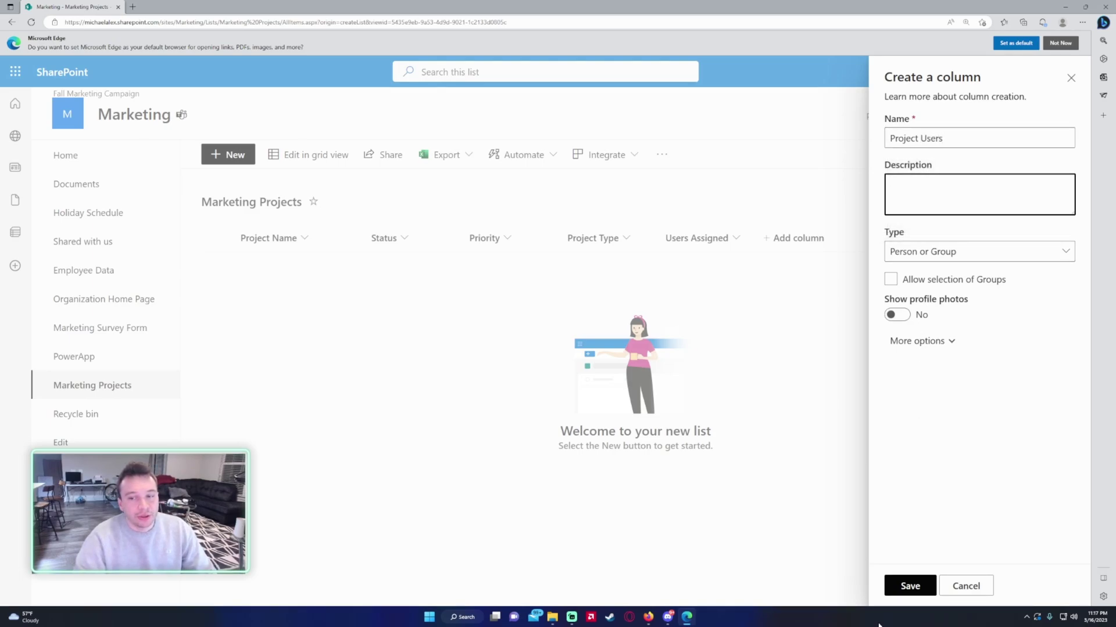
left_click(907, 588)
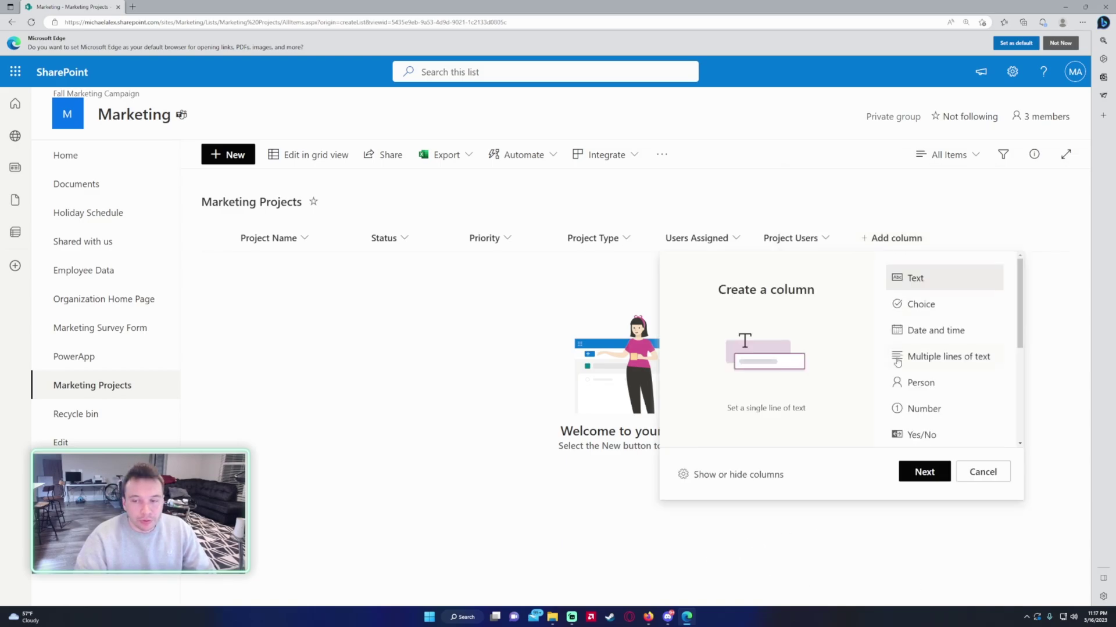
Save a 'Start Date' date-and-time column without time included.
scroll(905, 365, "down", 3)
scroll(904, 365, "up", 3)
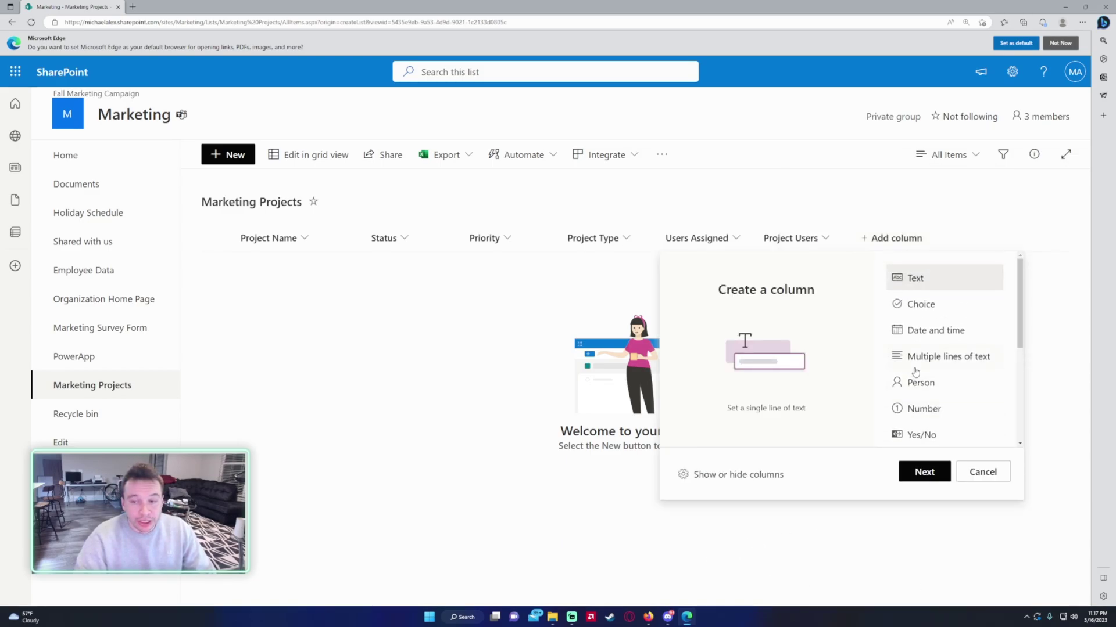
left_click(936, 329)
left_click(924, 472)
type("Sta")
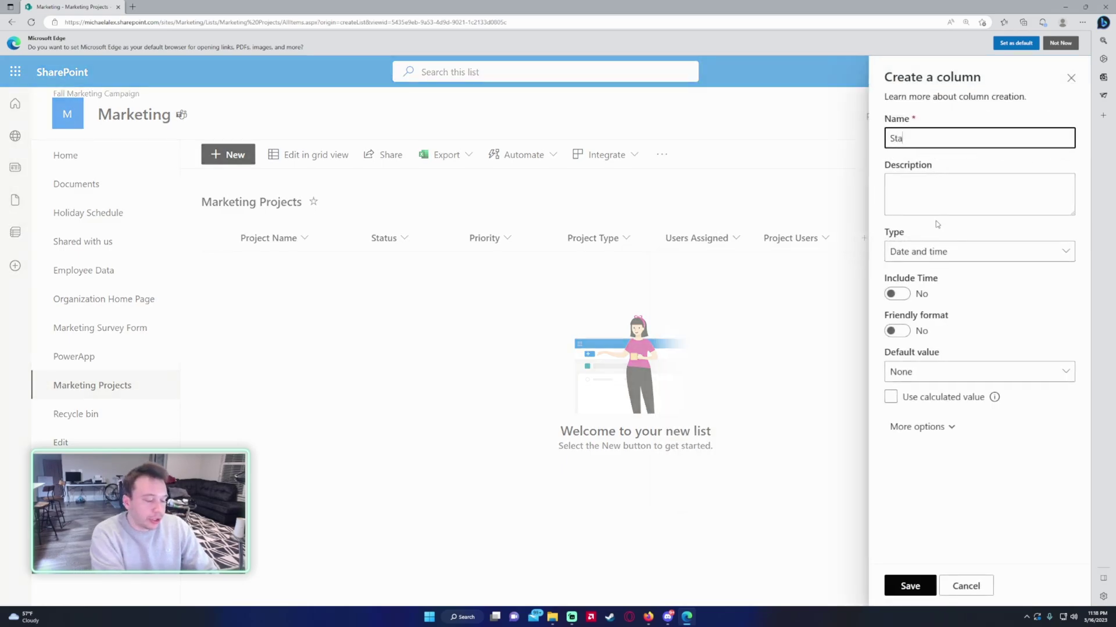
type("rt Date")
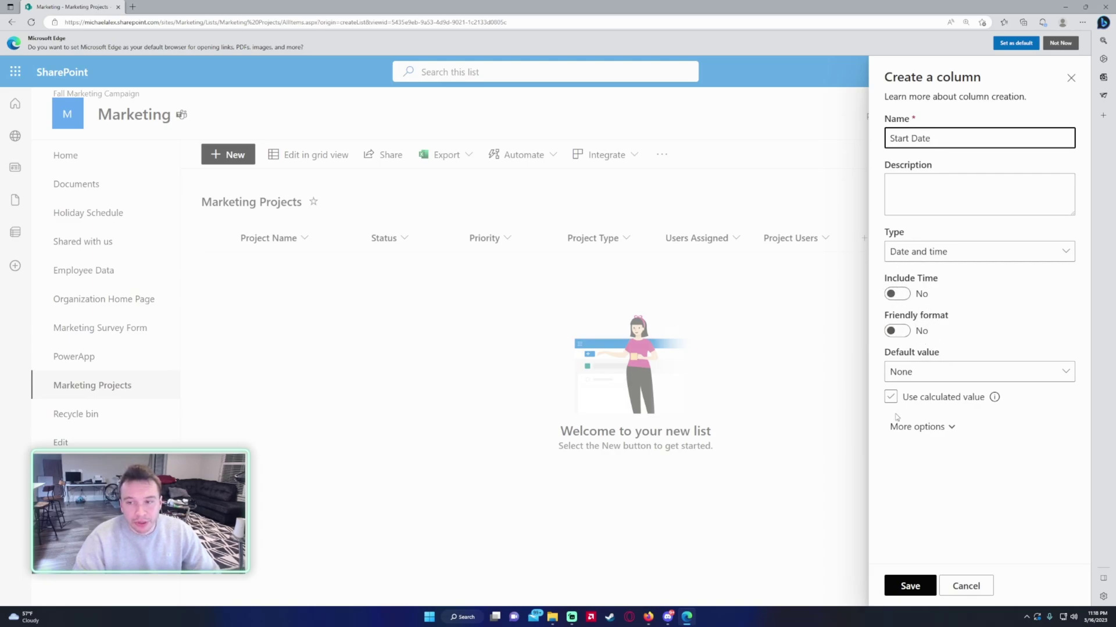
left_click(926, 433)
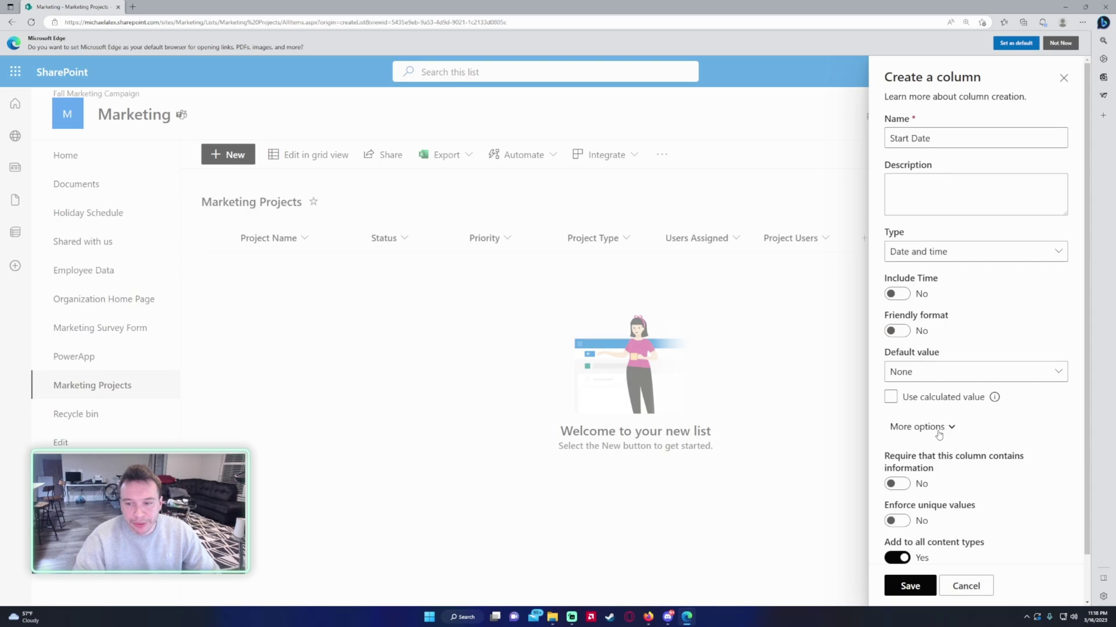
left_click(936, 429)
left_click(912, 584)
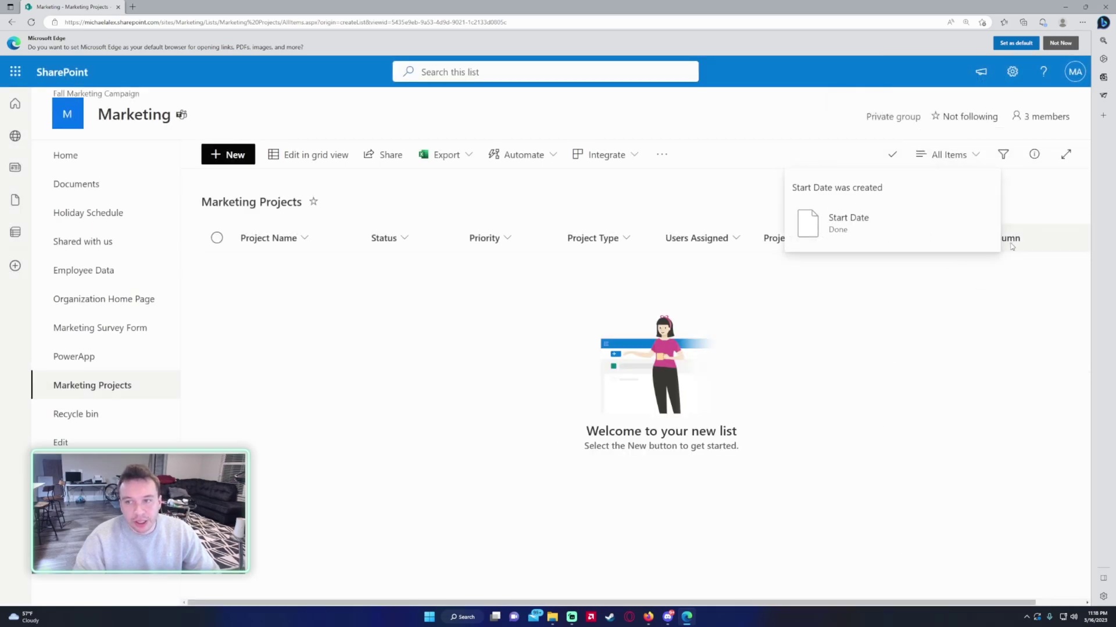
Add a 'Completed Date' date-and-time column.
left_click(1011, 244)
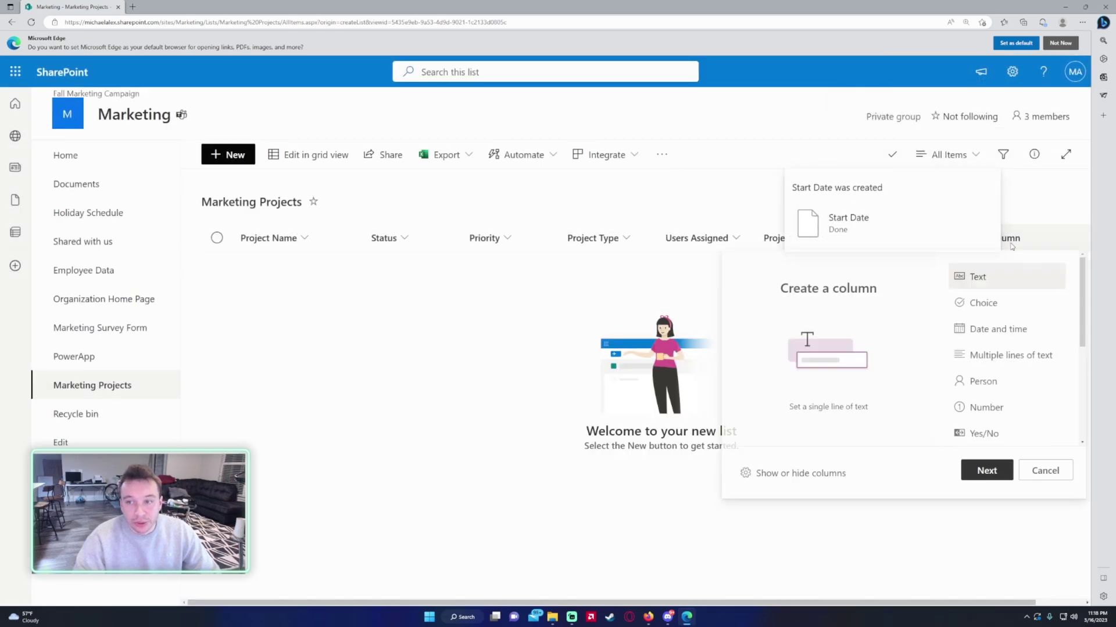
left_click(1001, 330)
left_click(986, 472)
type("C")
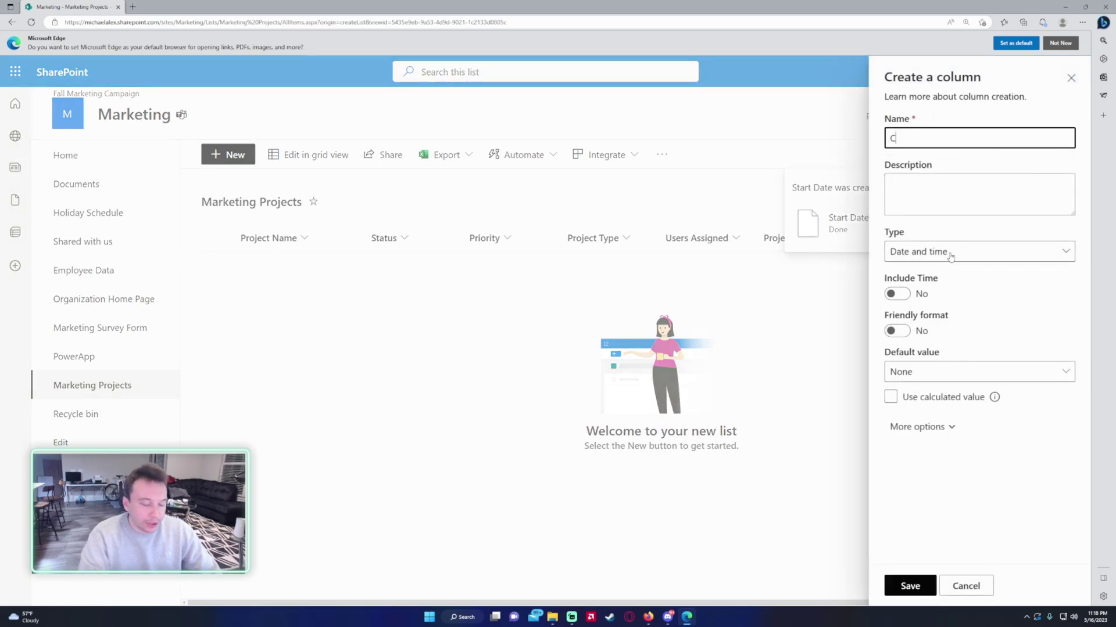
type("ompleted")
key("Tab")
key("shift+Tab")
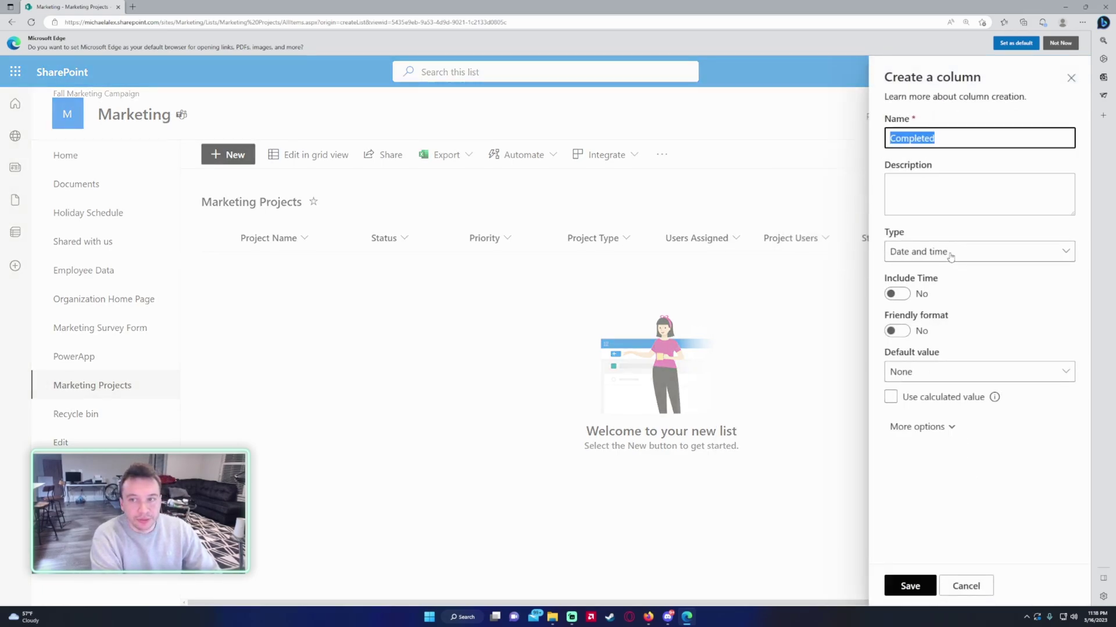
key("End")
type("Date")
key("Tab")
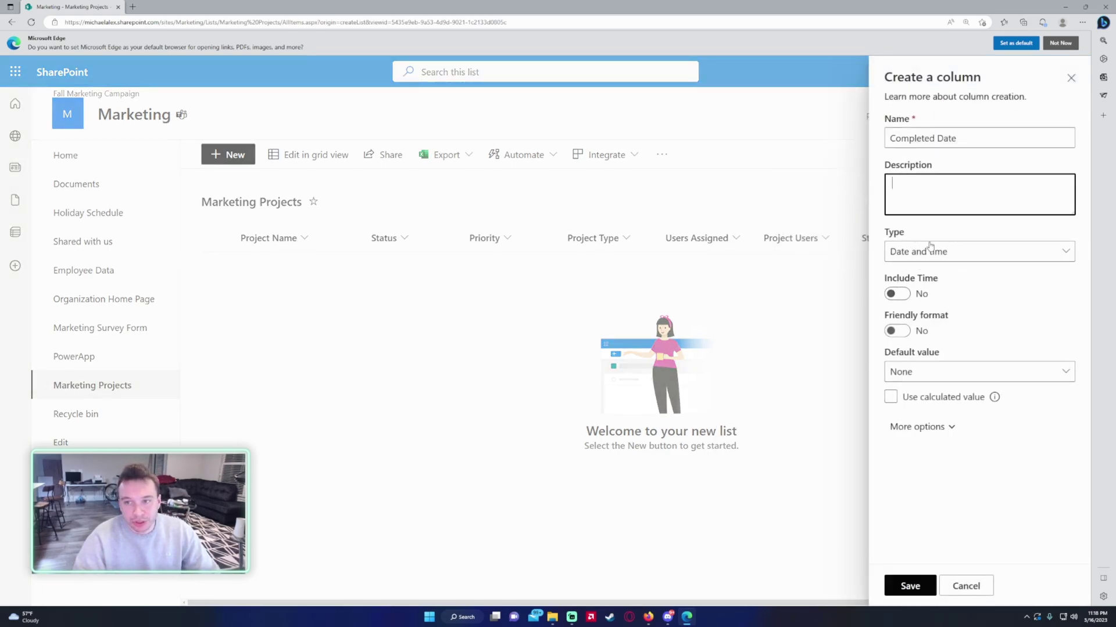
left_click(910, 586)
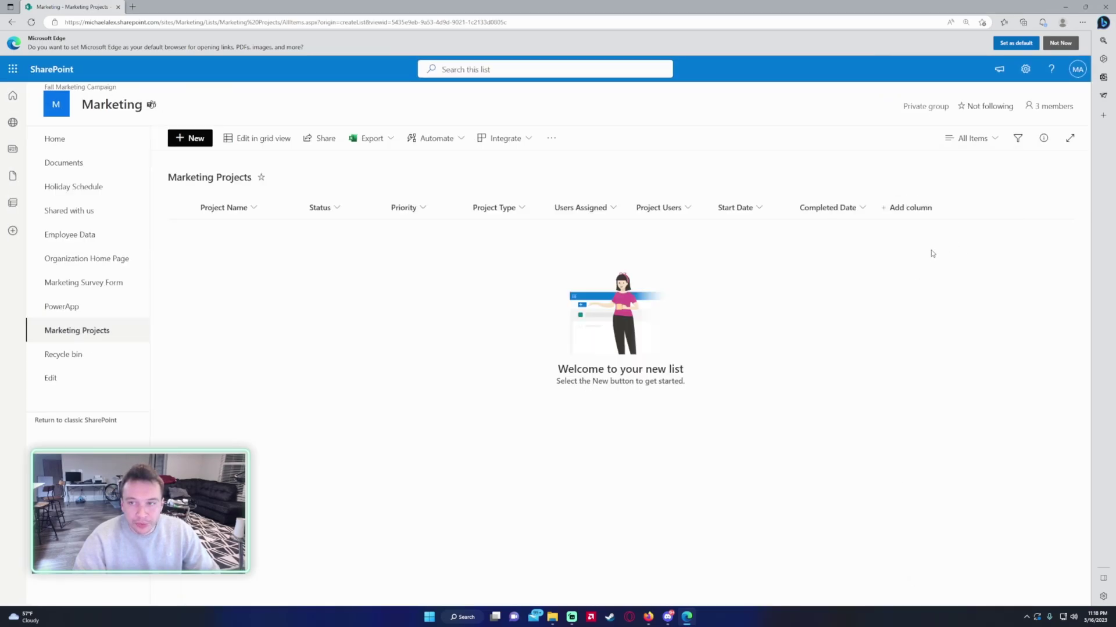
Add a 'Notes' multiple-lines-of-text column.
left_click(910, 207)
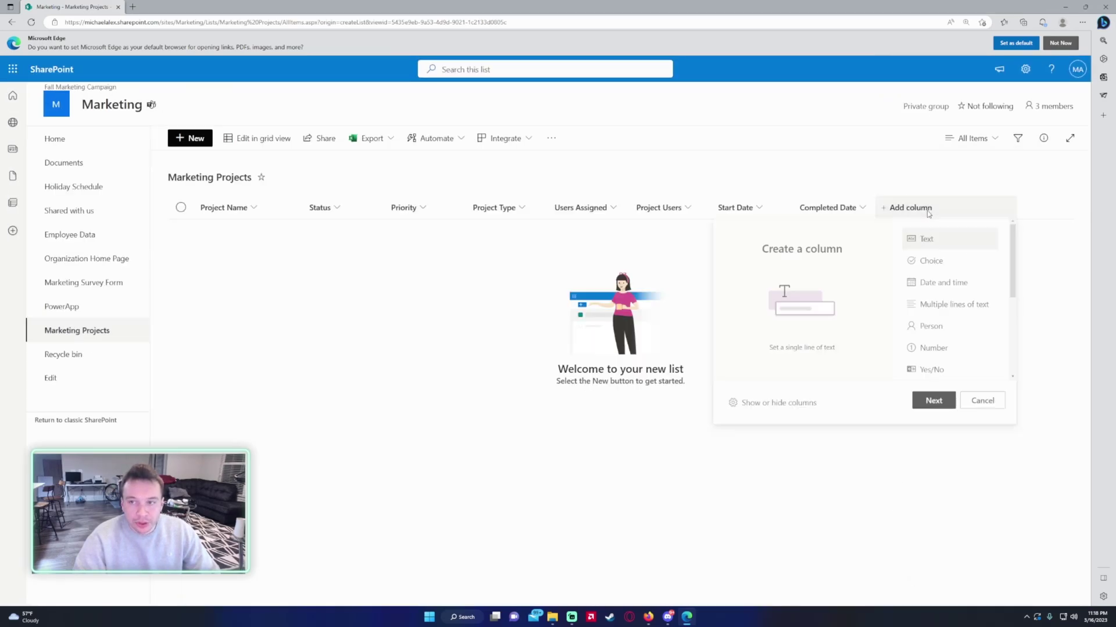
left_click(923, 404)
type("Notes")
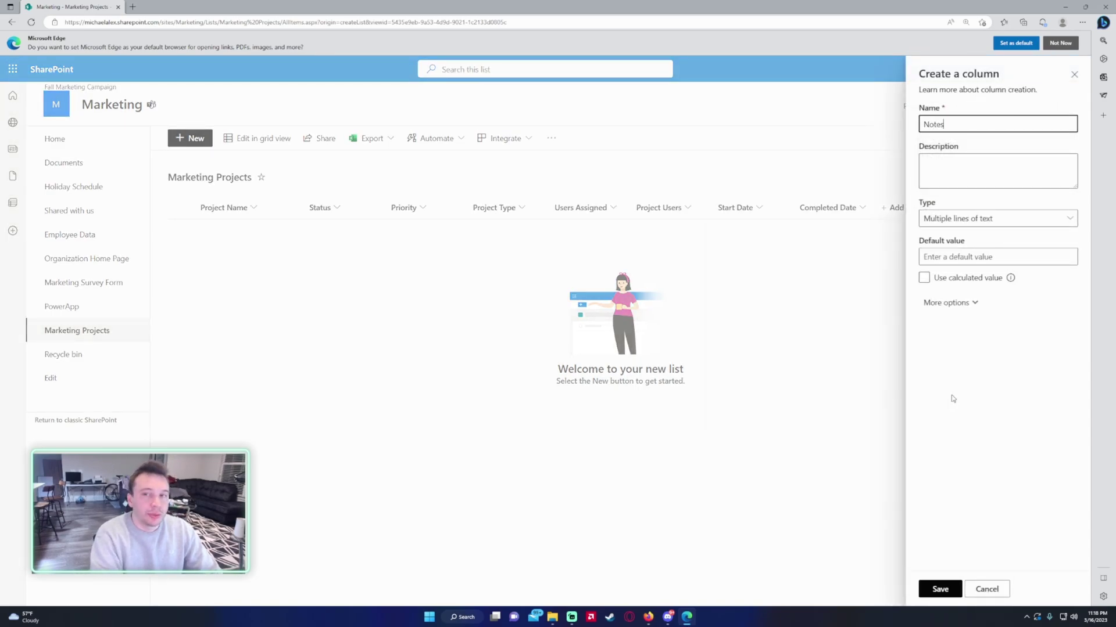
left_click(964, 306)
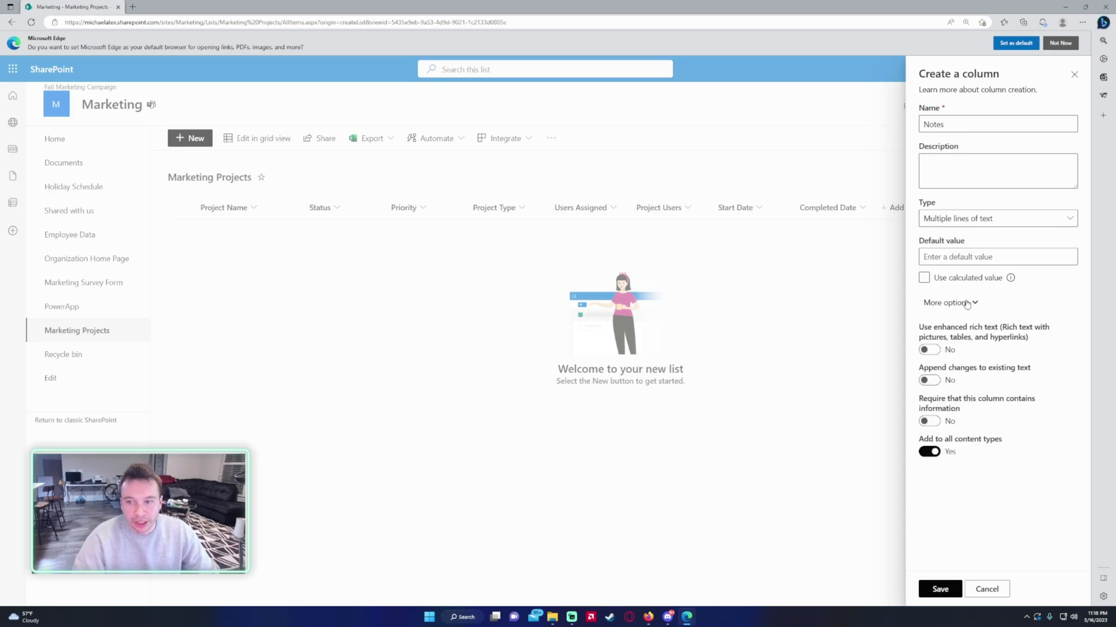
left_click(966, 304)
left_click(941, 588)
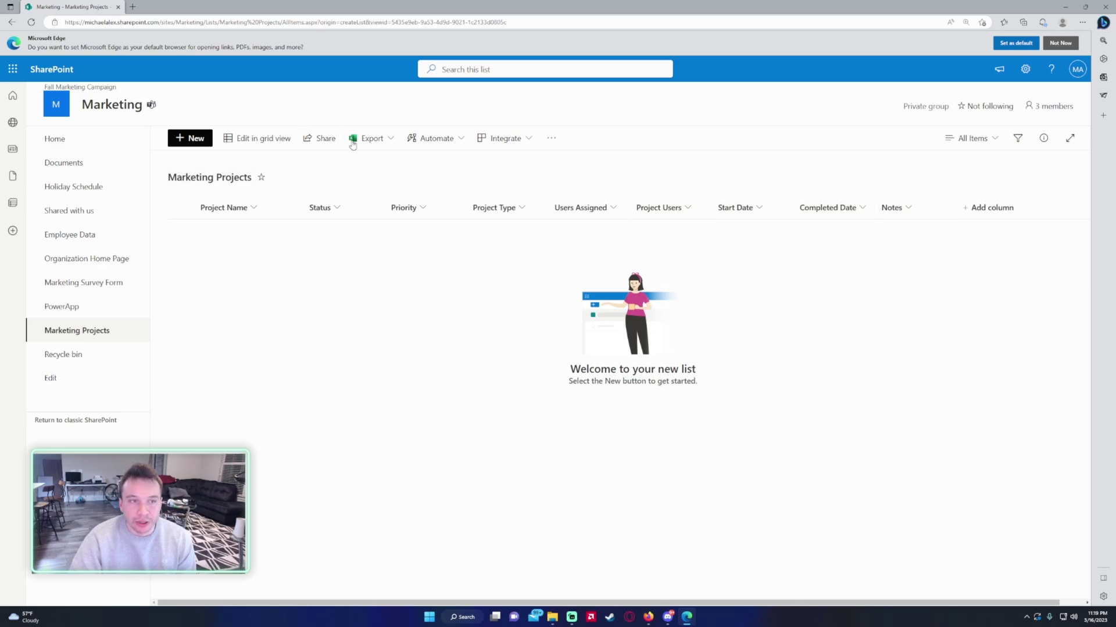
Name the new item 'Raise Sales By 20% for Q2' and set its status to In Progress.
left_click(211, 142)
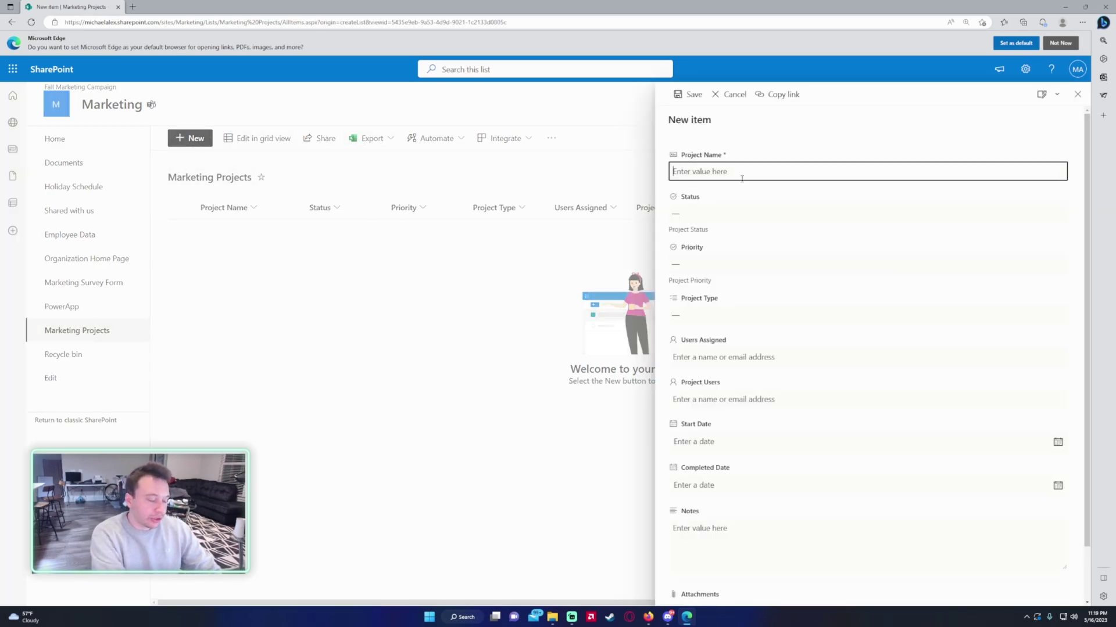
type("Raise Sales By")
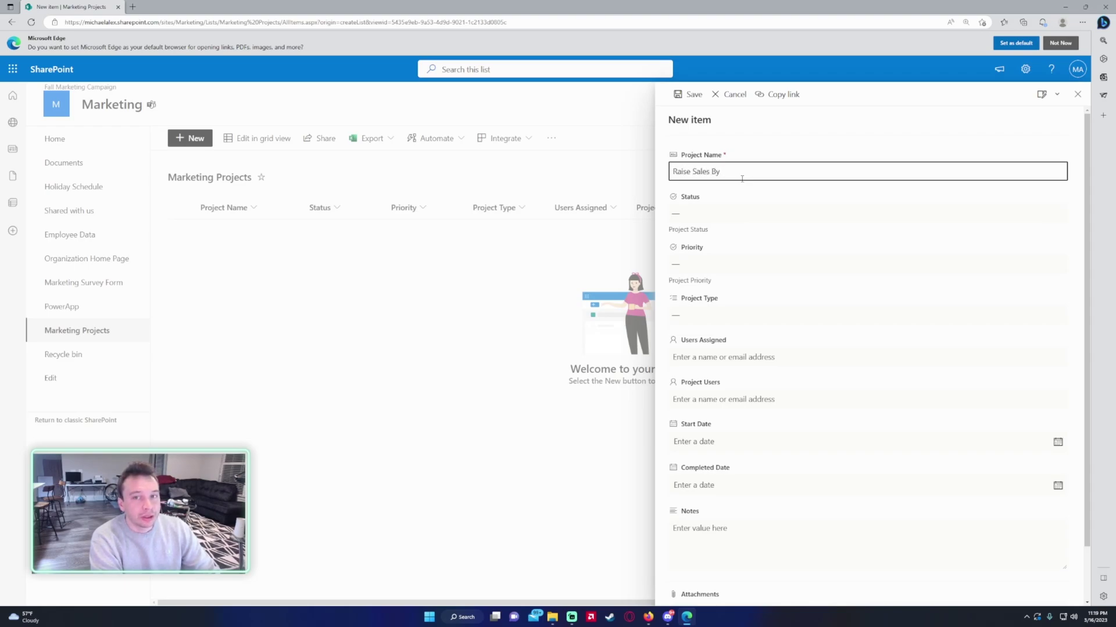
type(" 20$")
key("BackSpace")
type("%")
left_click(721, 217)
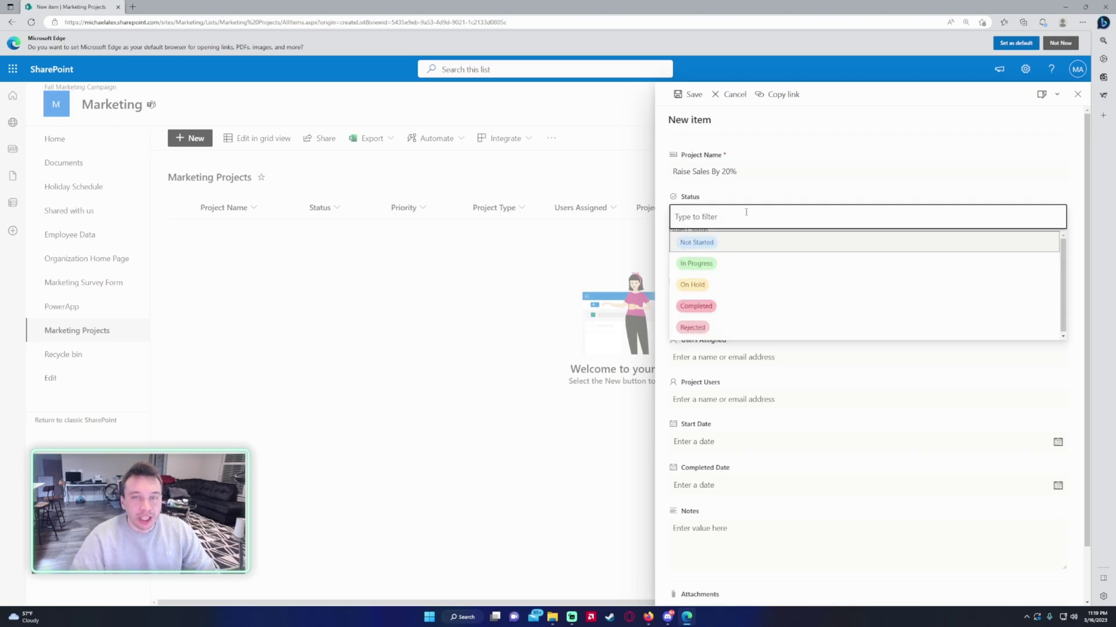
left_click(753, 268)
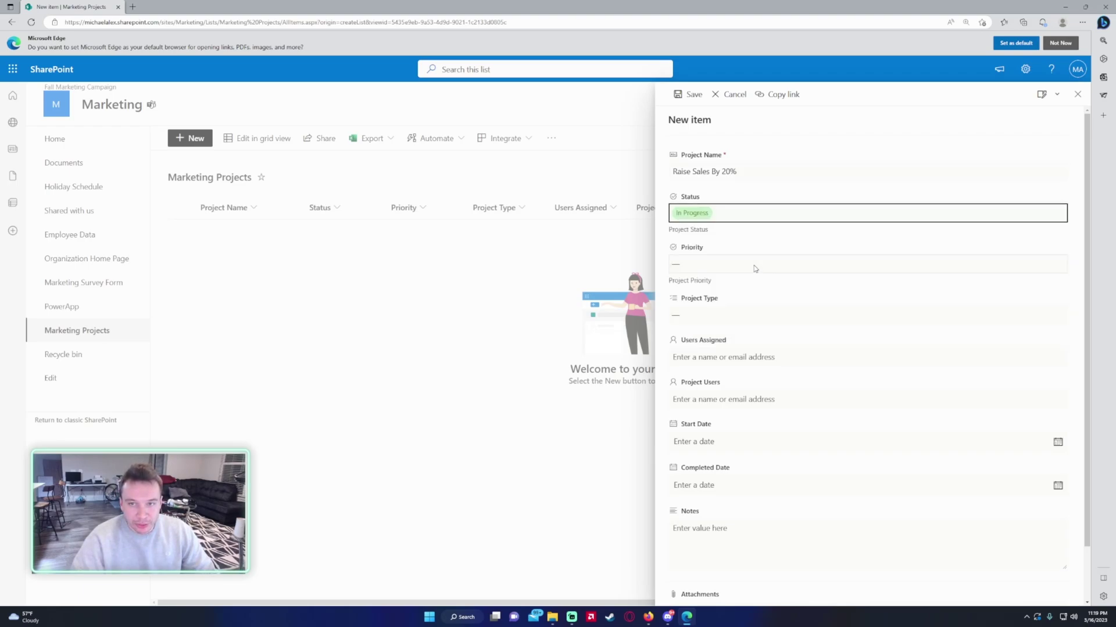
Set the project's priority to High and its project type to Revenue.
left_click(775, 166)
left_click(774, 169)
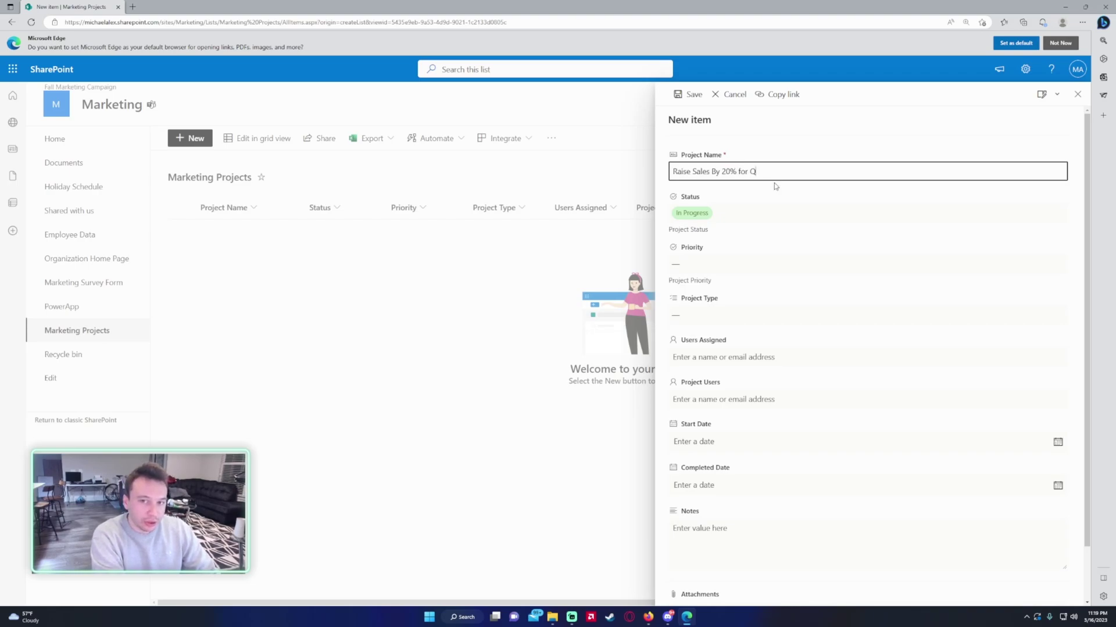
left_click(815, 261)
left_click(747, 334)
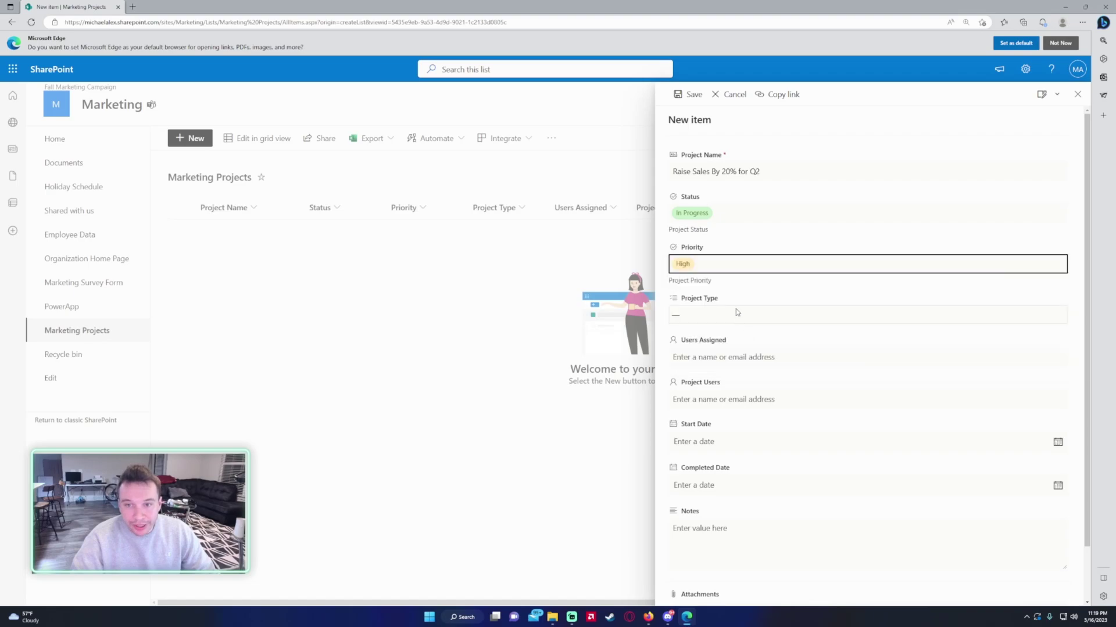
left_click(737, 313)
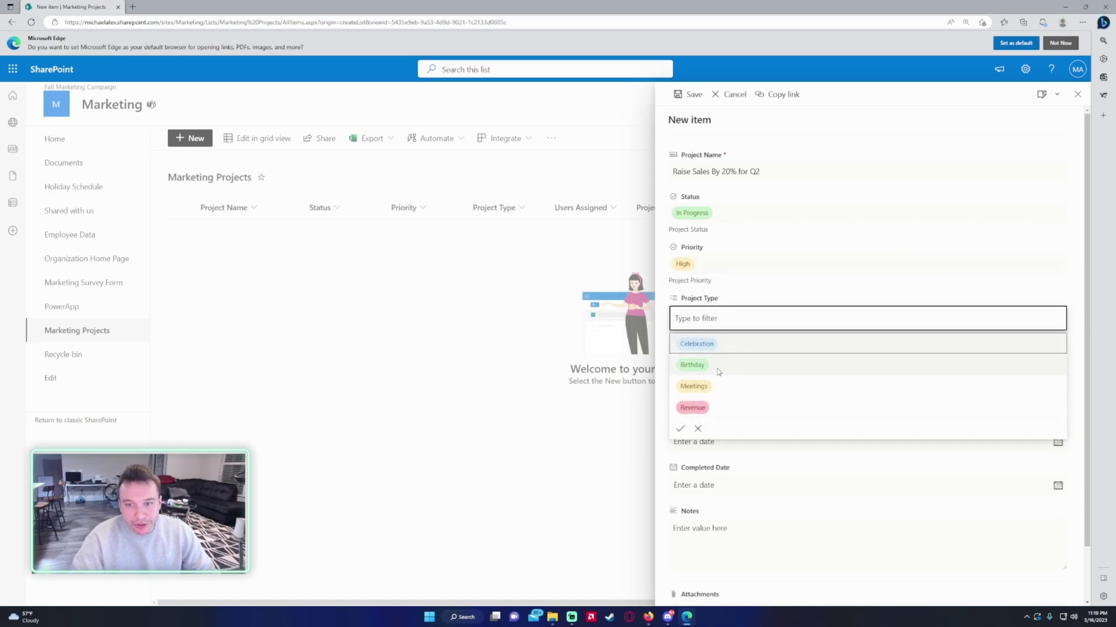
left_click(724, 405)
left_click(788, 256)
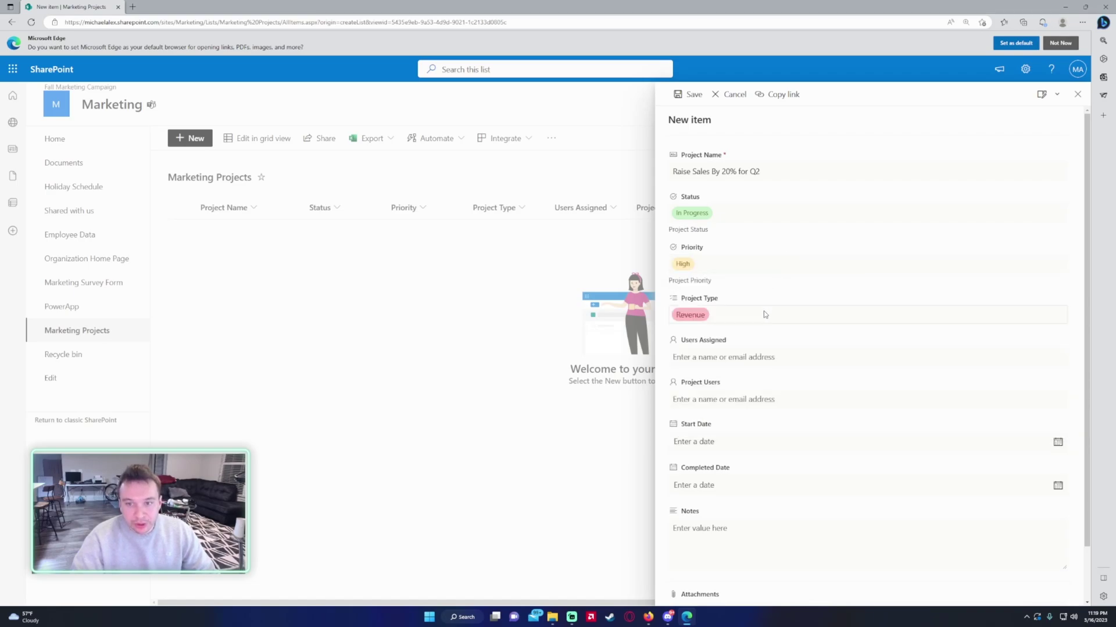
Assign one team member to the project in Users Assigned via the name suggestion.
left_click(755, 356)
type("michael")
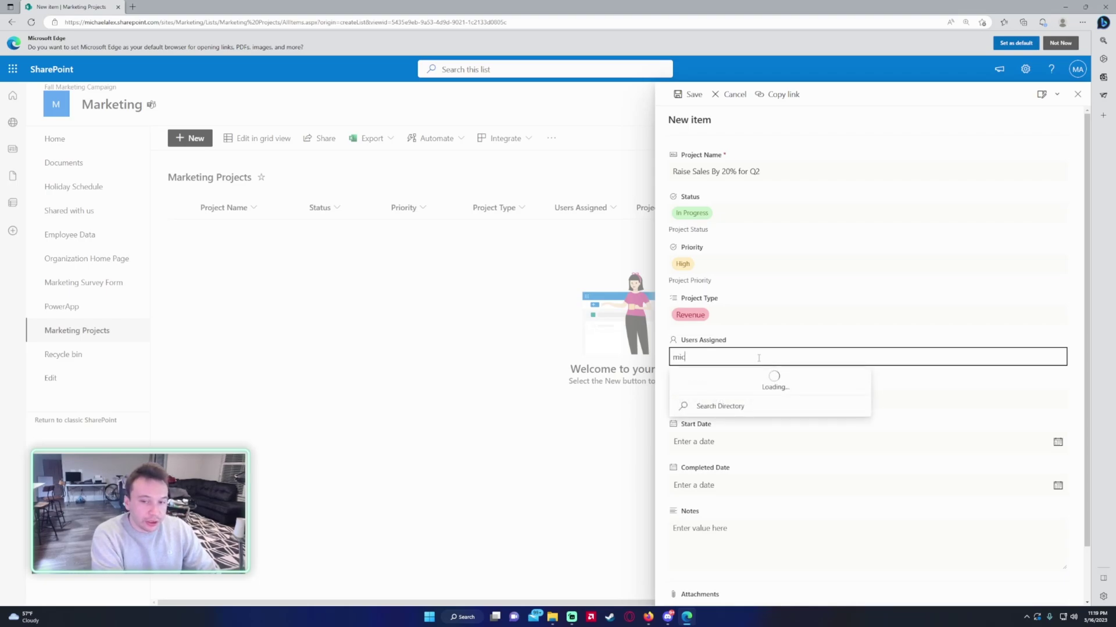
left_click(747, 378)
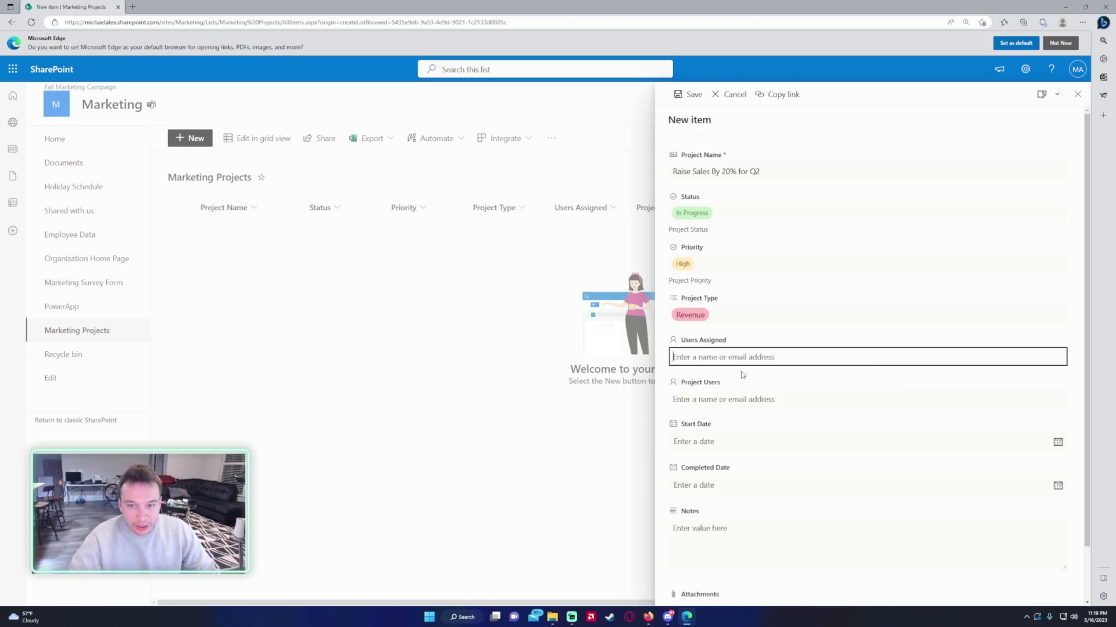
type("bob")
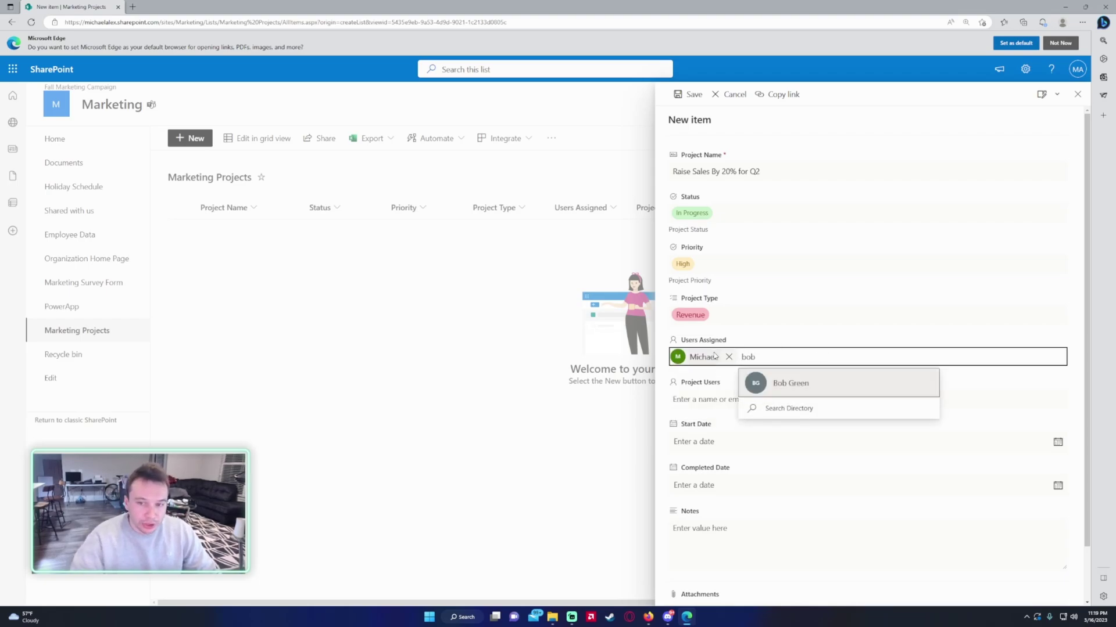
key("BackSpace")
key("BackSpace")
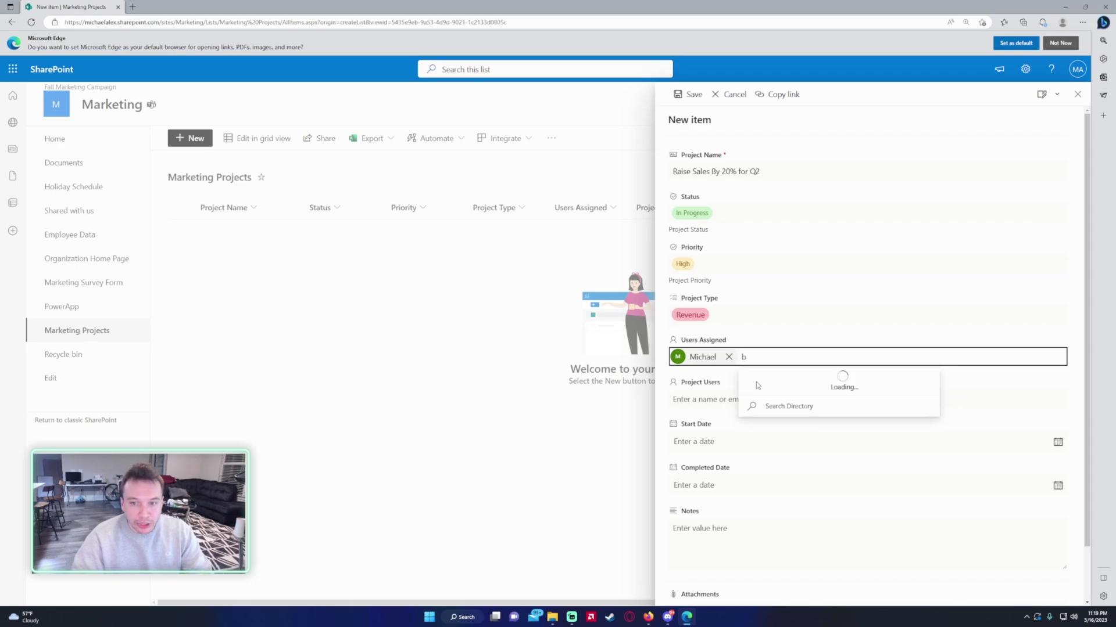
Add a different colleague as the single entry in Project Users.
left_click(710, 400)
type("bob")
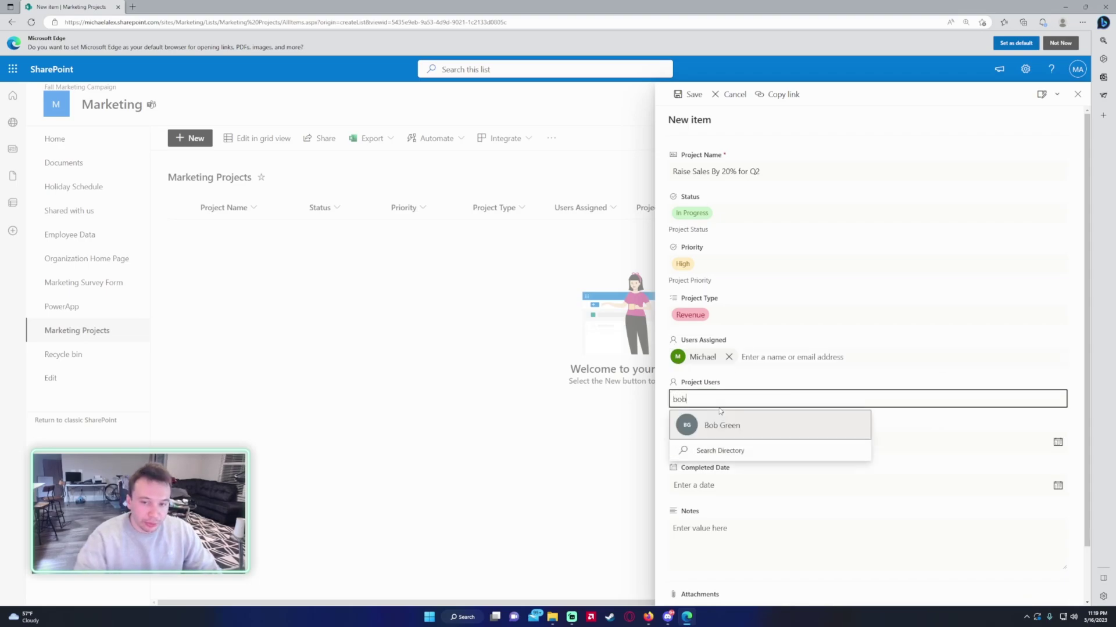
left_click(720, 425)
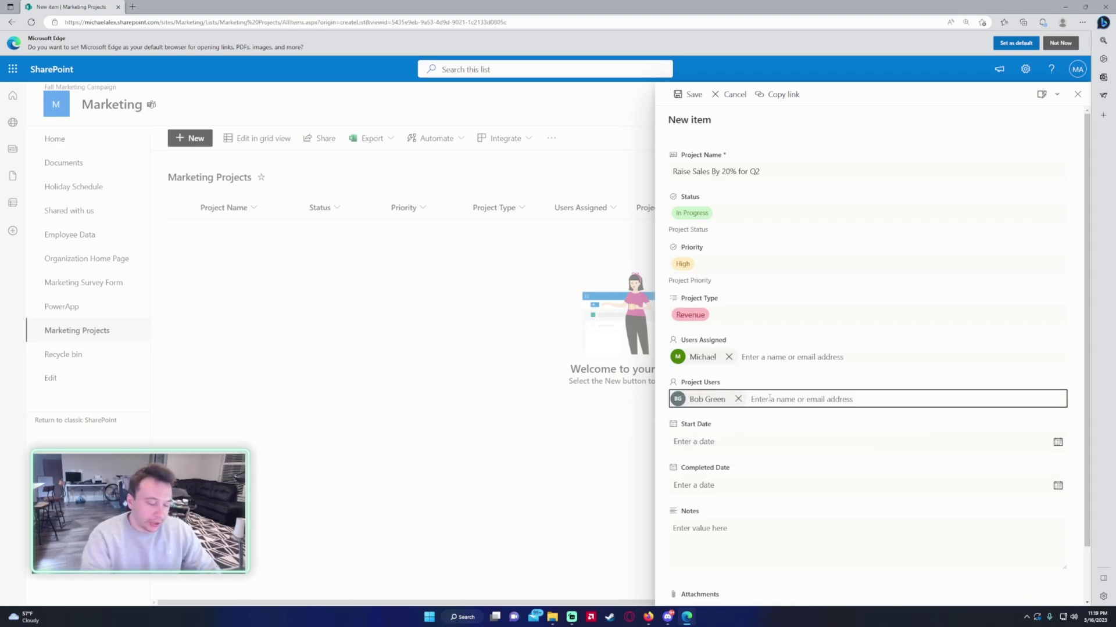
type("alice")
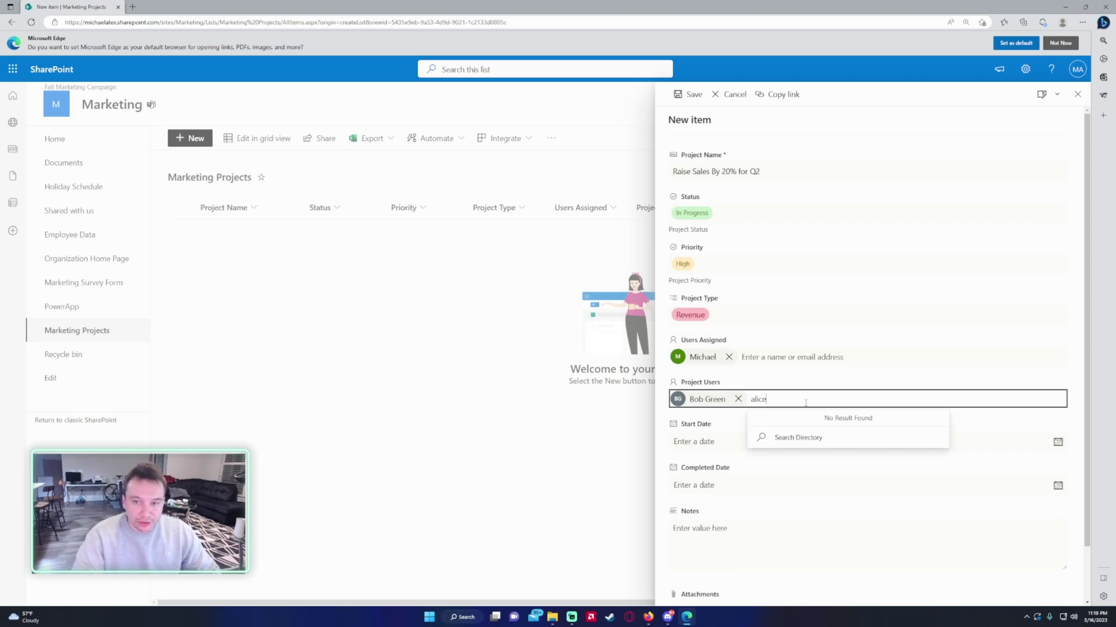
key("BackSpace")
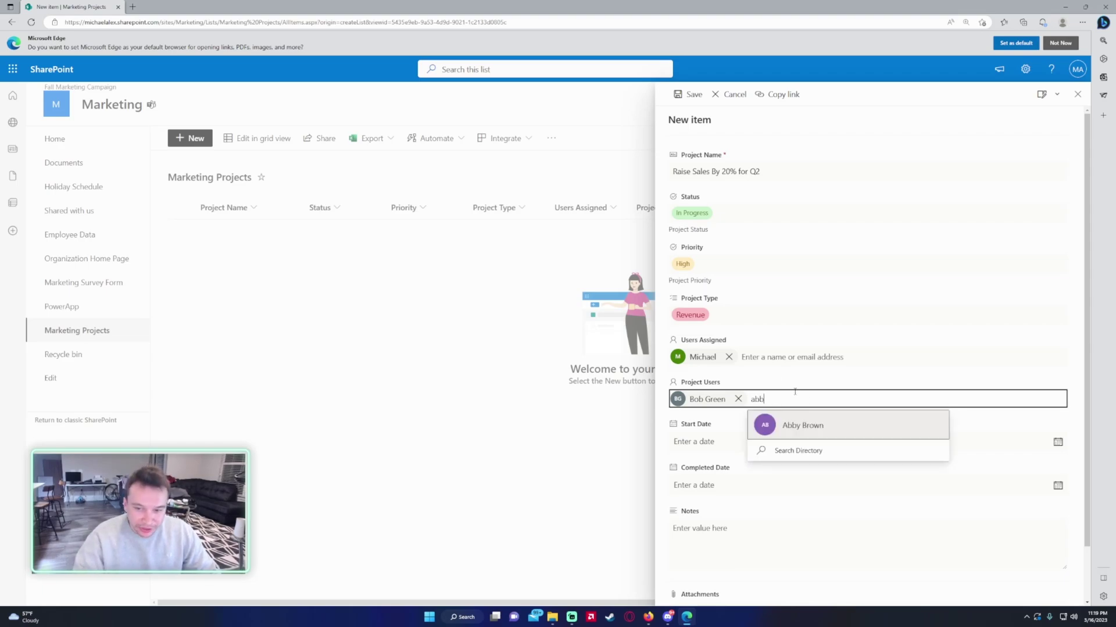
key("BackSpace")
key("BackSpace")
key("BackSpace")
key("BackSpace")
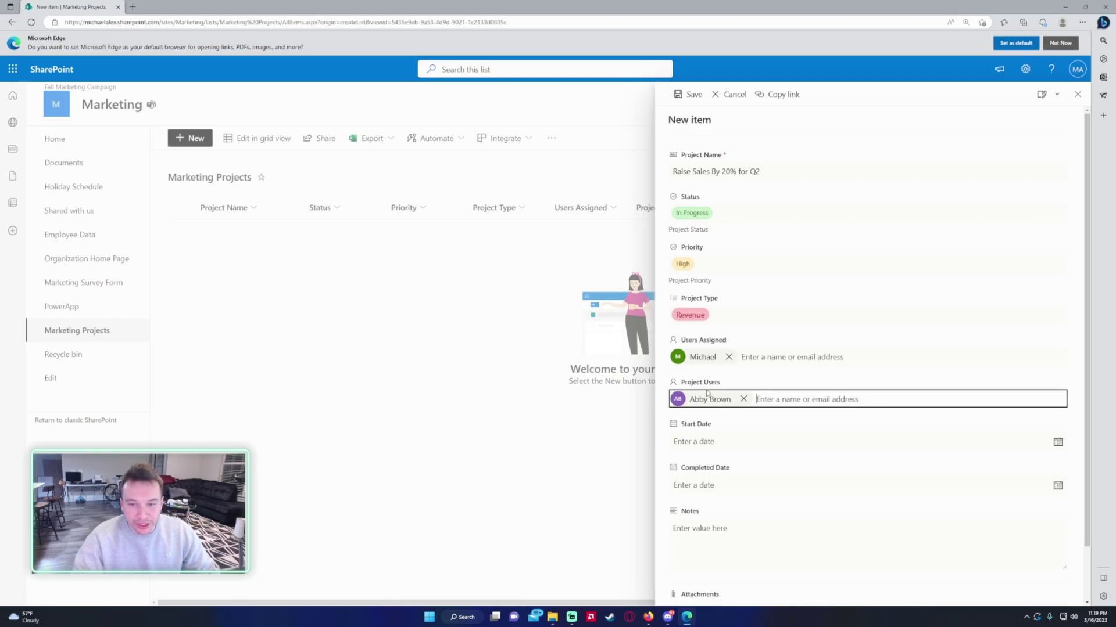
Set the project's Start Date to 4/8/2023 using the calendar.
left_click(848, 447)
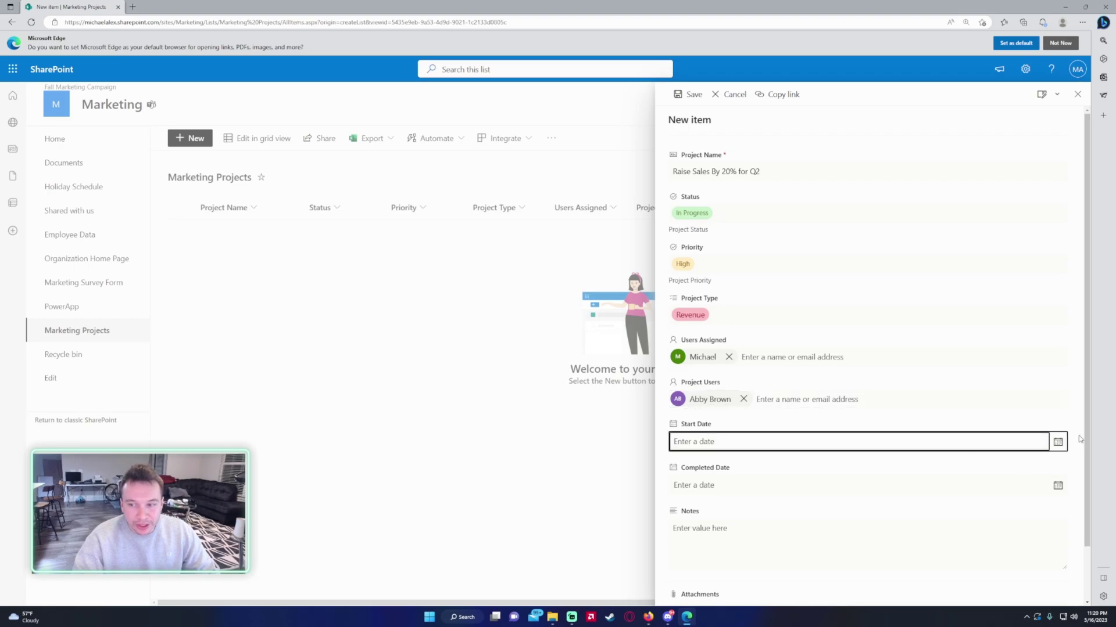
left_click(976, 444)
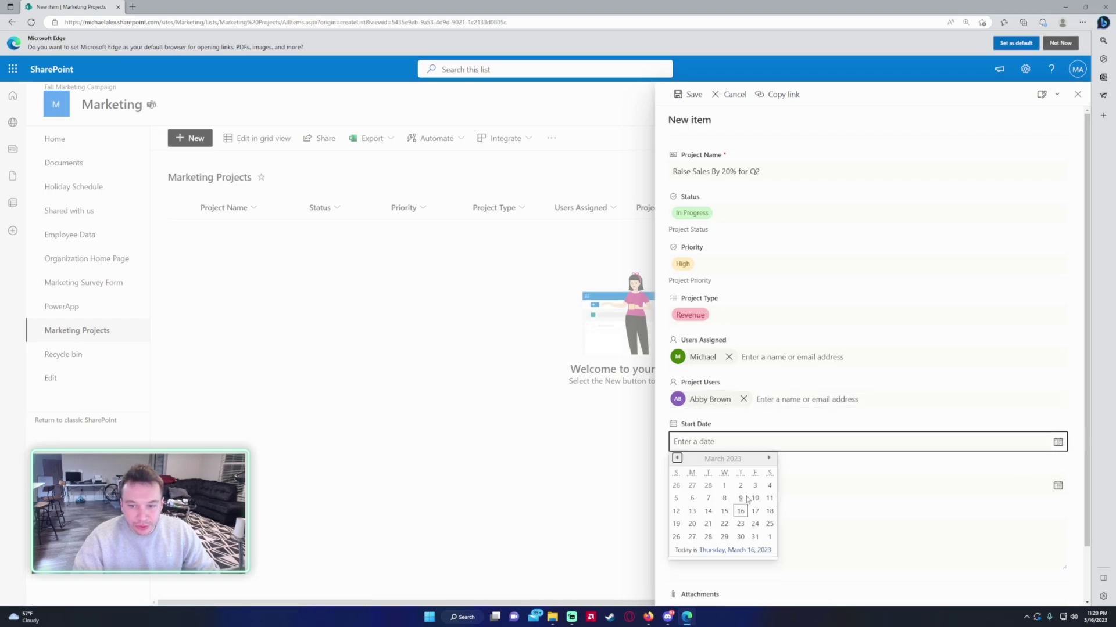
left_click(768, 458)
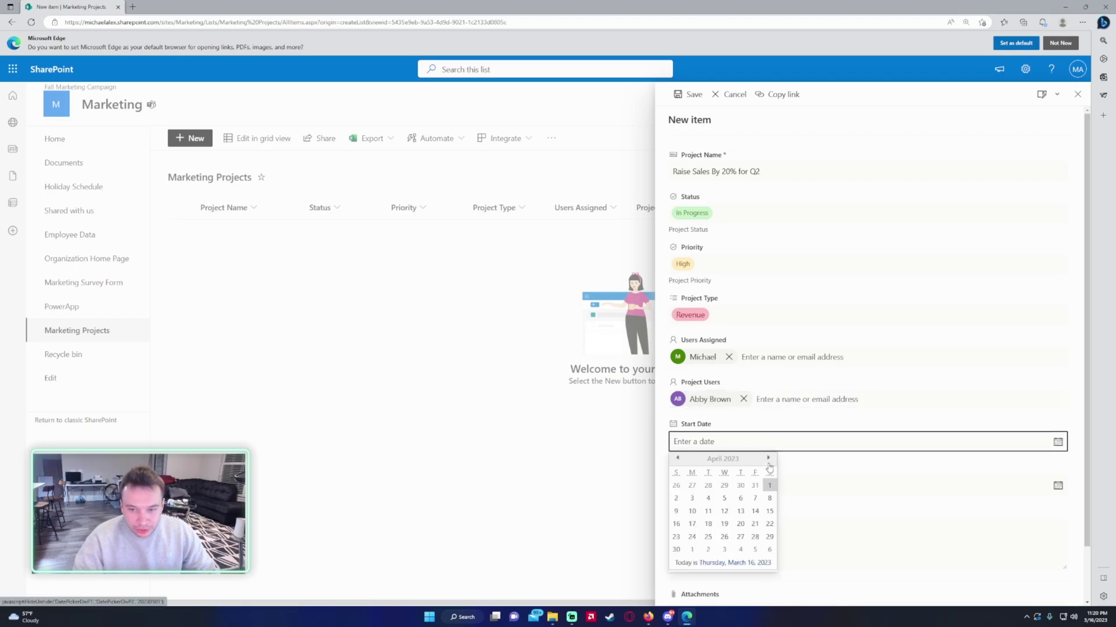
left_click(769, 498)
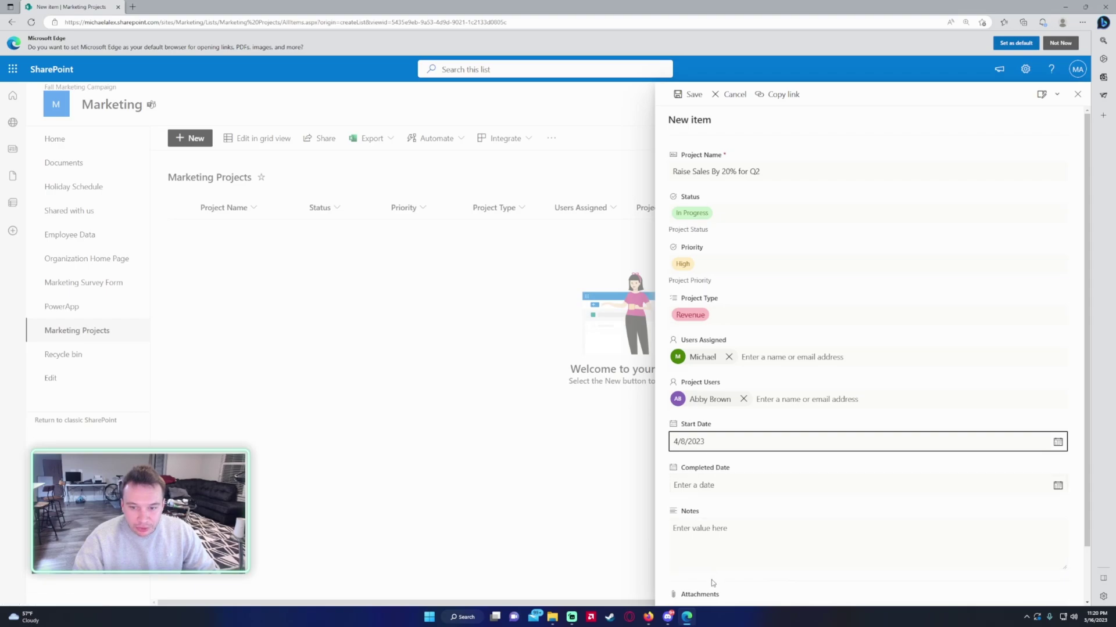
scroll(697, 532, "down", 1)
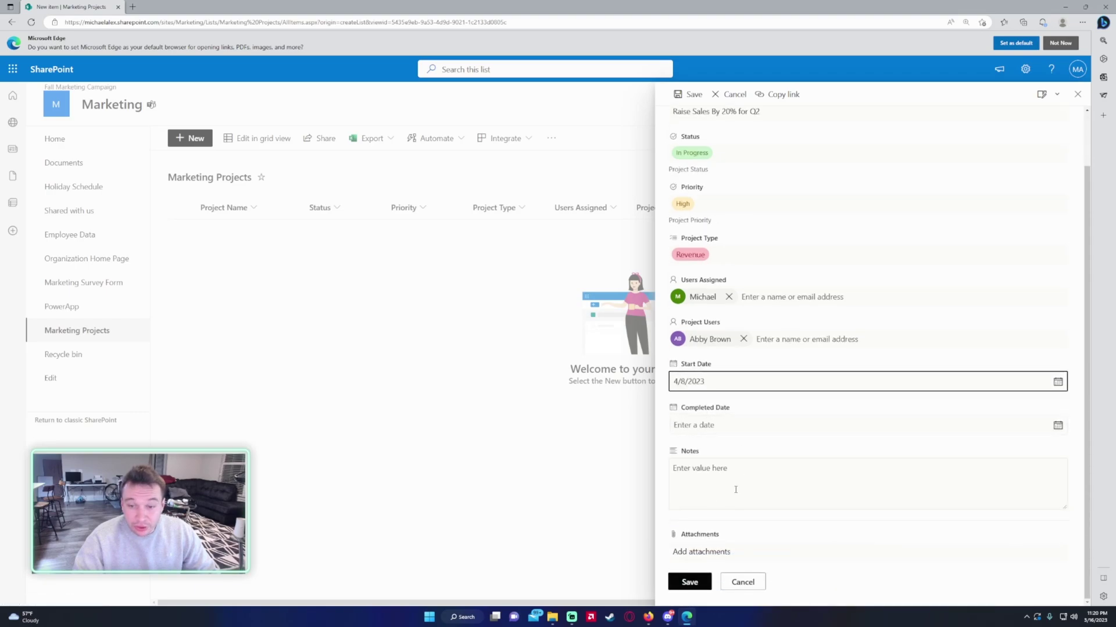
Enter the note 'We must prioritize this project for our company' and save the item.
left_click(807, 483)
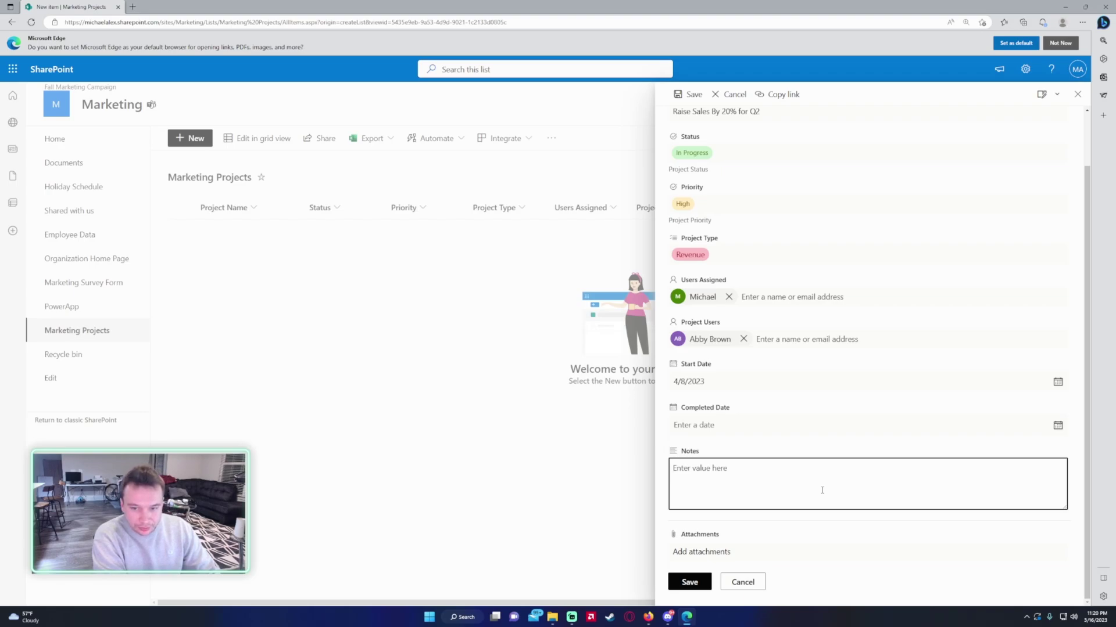
type("We can't l")
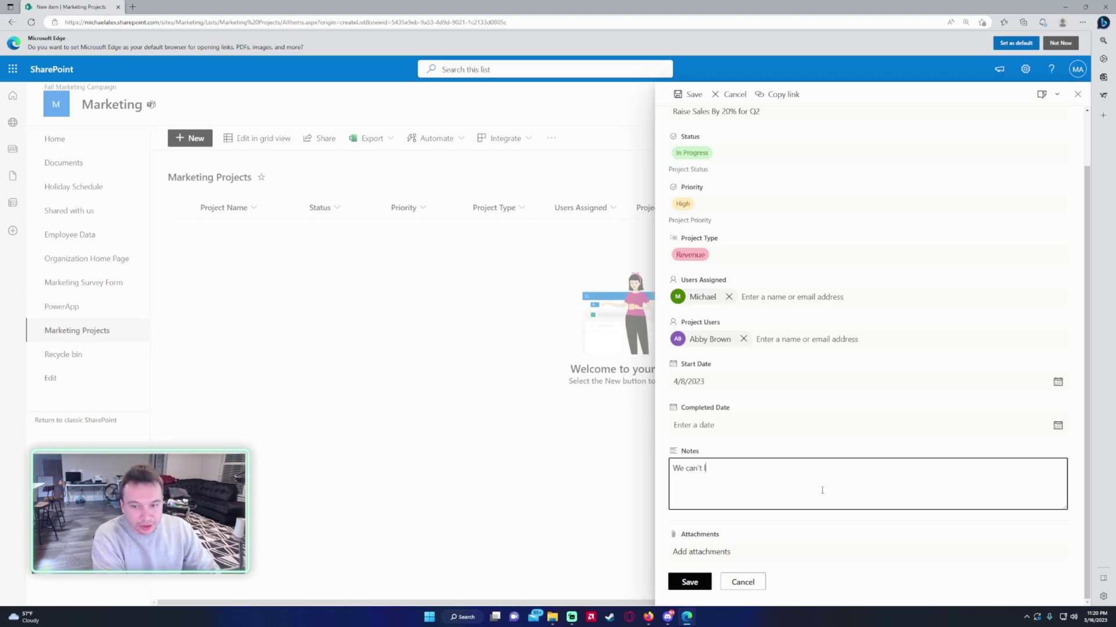
key("ctrl+a")
key("BackSpace")
type("We mus")
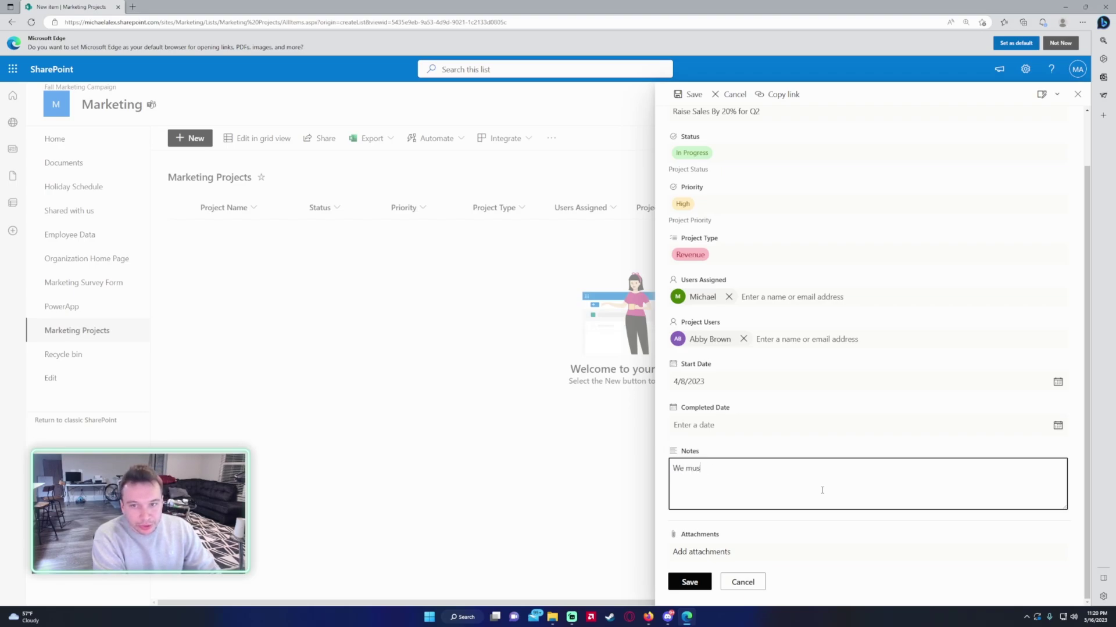
type("t prioritize this projec")
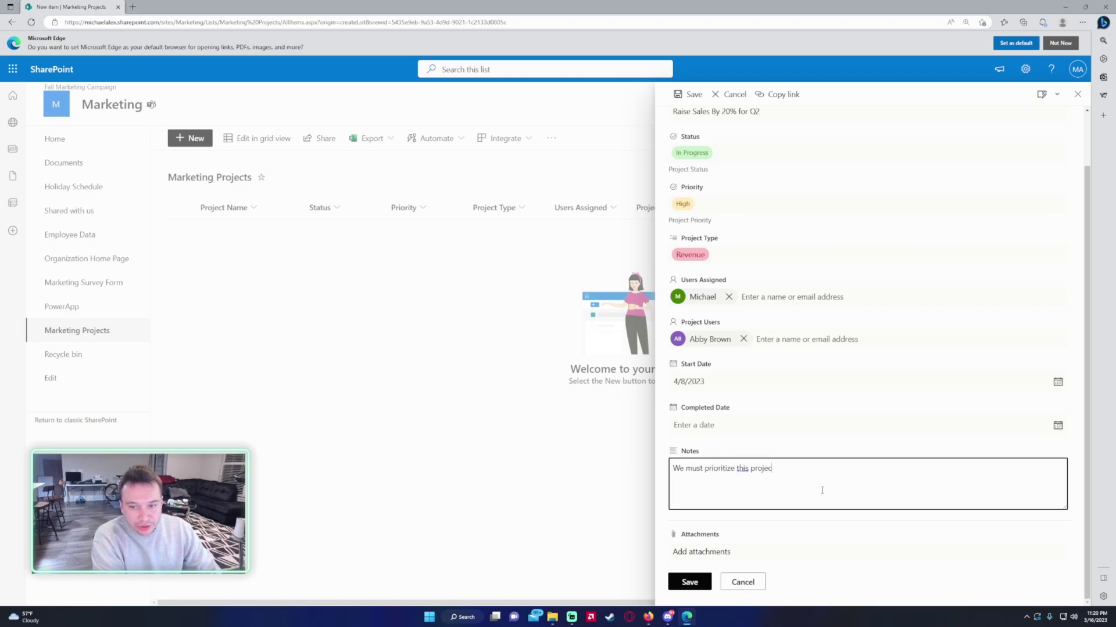
type("t for our company")
left_click(685, 584)
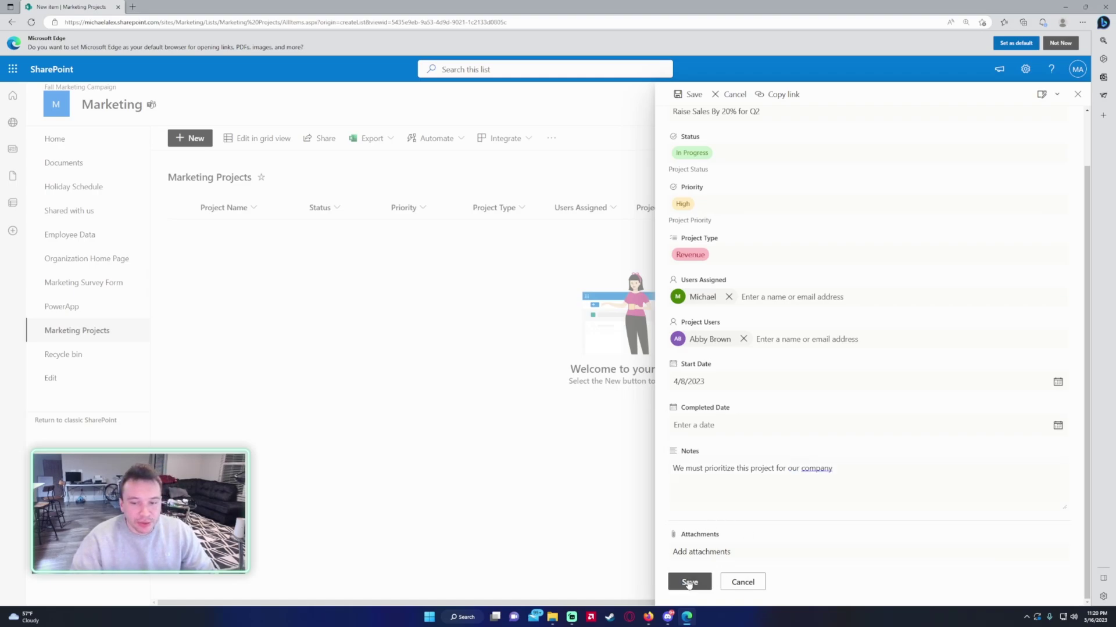
left_click(688, 583)
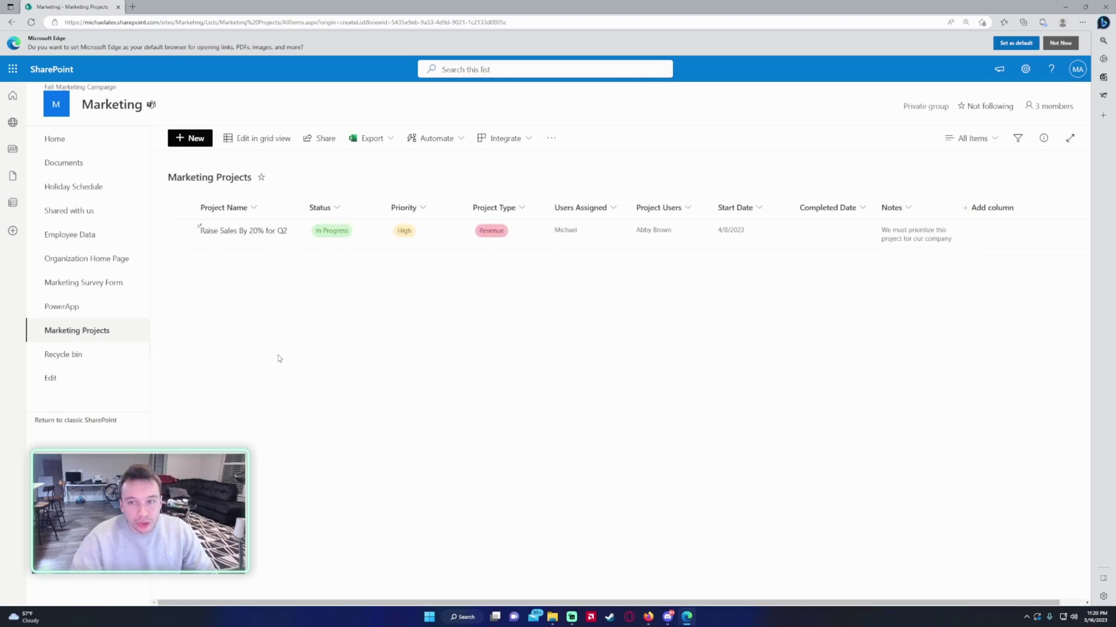